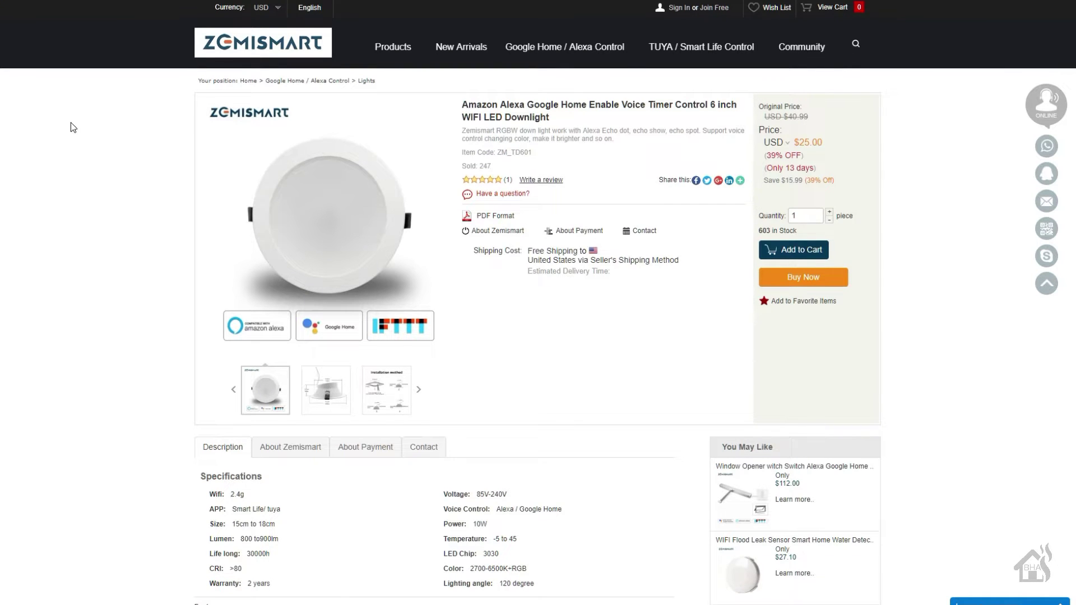
# - Scroll through the Zemismart WiFi RGBW 6 inch LED downlight listing on Amazon
pyautogui.scroll(-1, 70, 122)
pyautogui.scroll(-3, 71, 123)
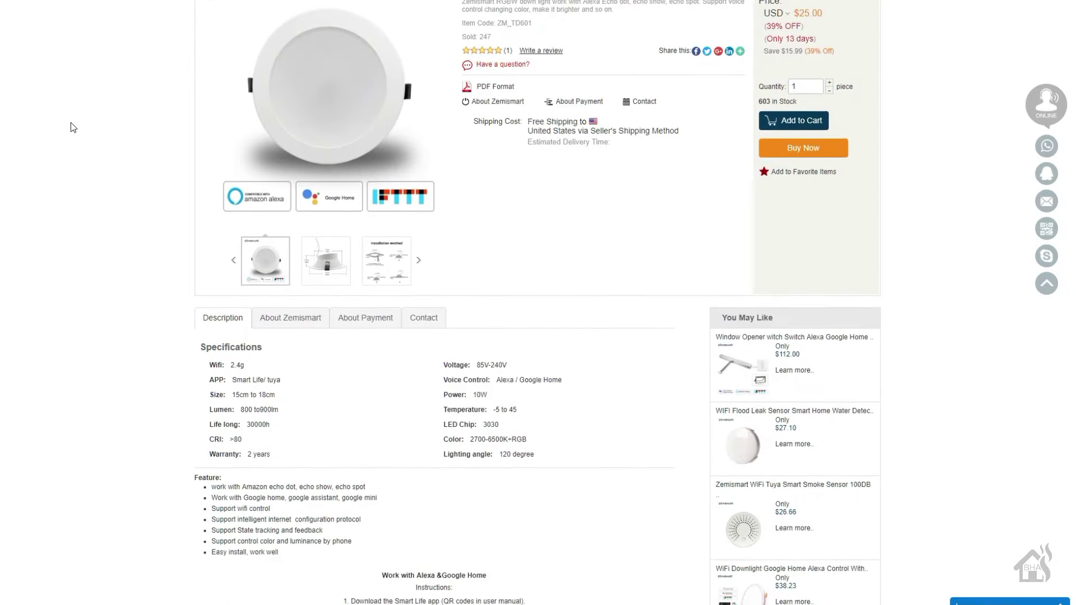
pyautogui.scroll(-2, 70, 123)
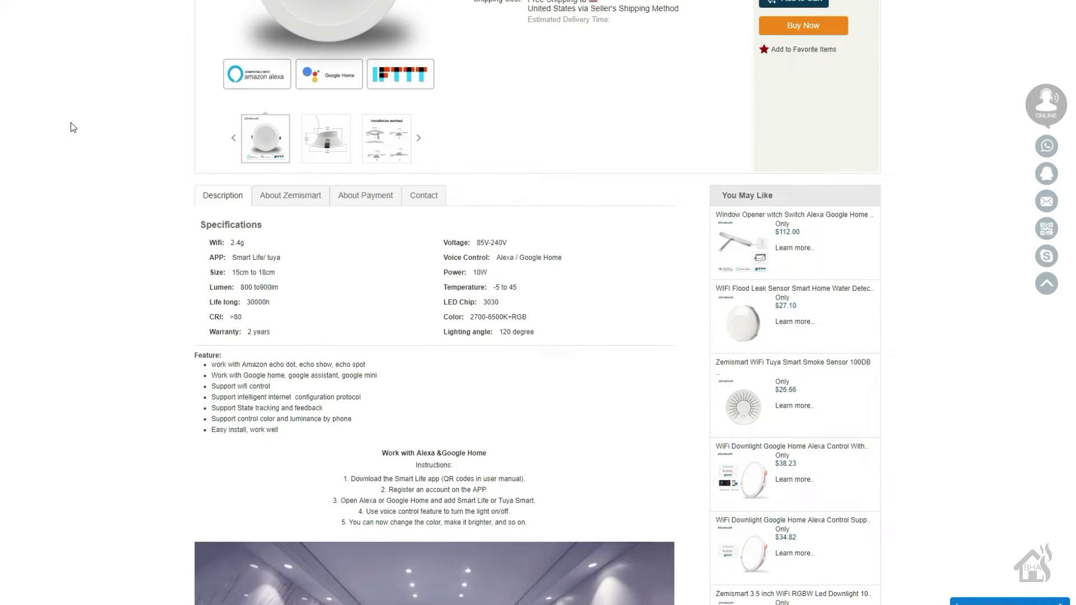
pyautogui.scroll(-3, 71, 123)
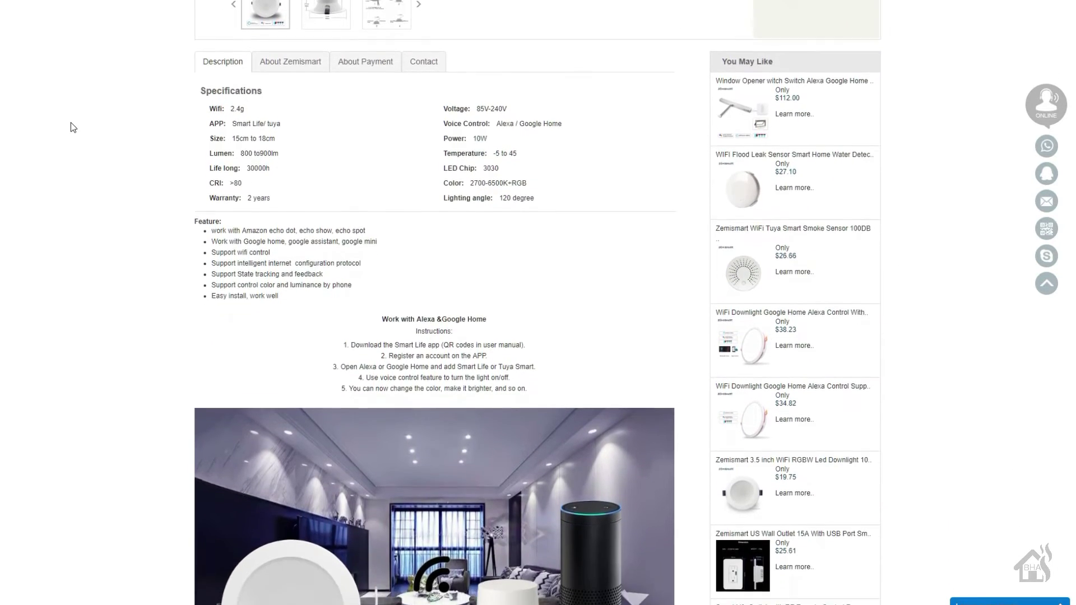
pyautogui.scroll(-3, 71, 122)
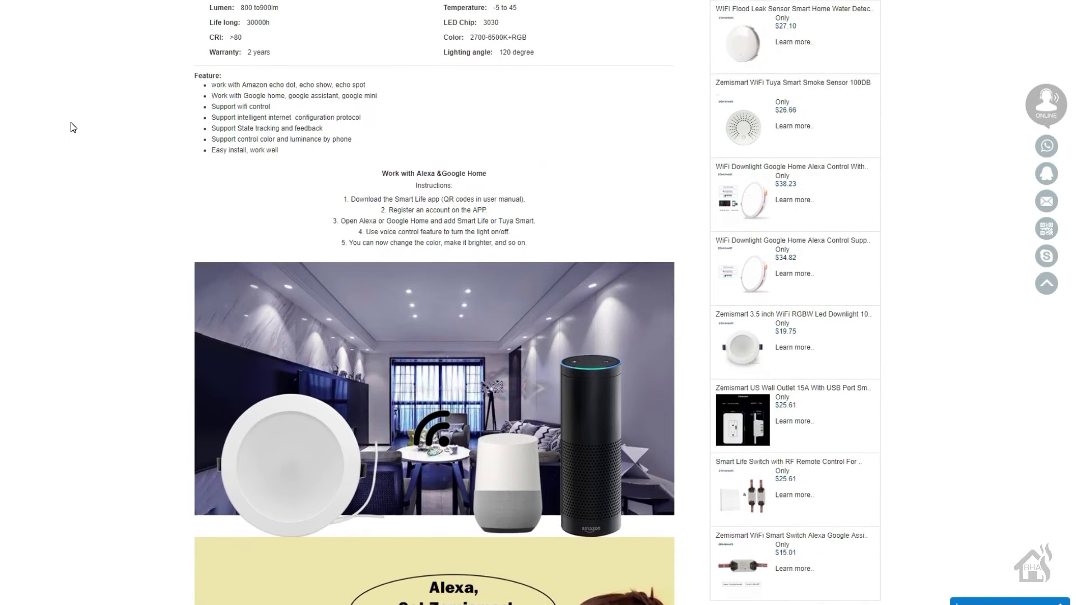
pyautogui.scroll(-5, 71, 122)
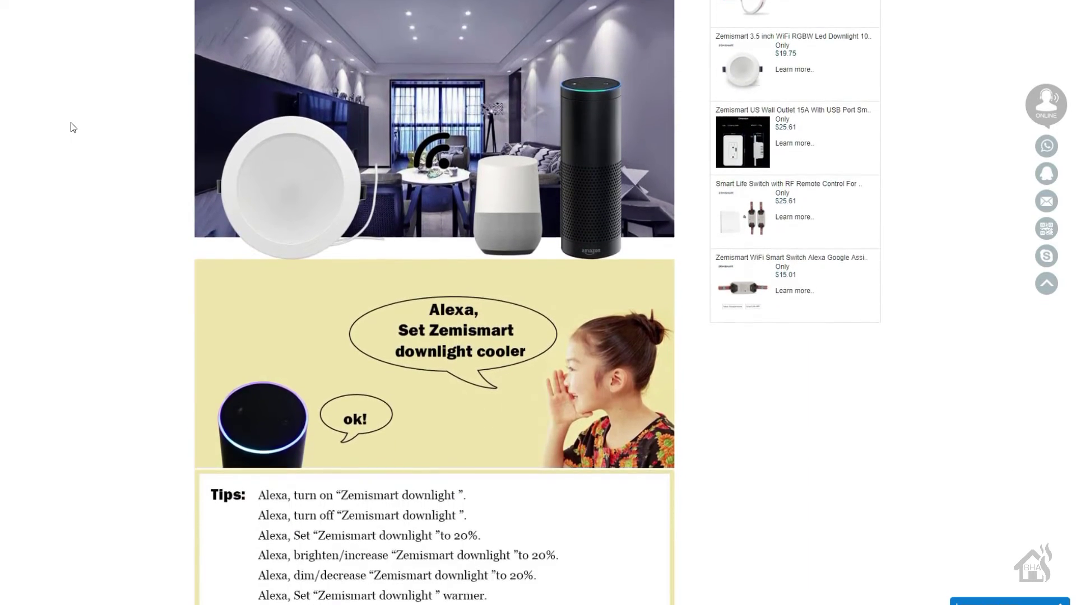
pyautogui.scroll(-3, 71, 122)
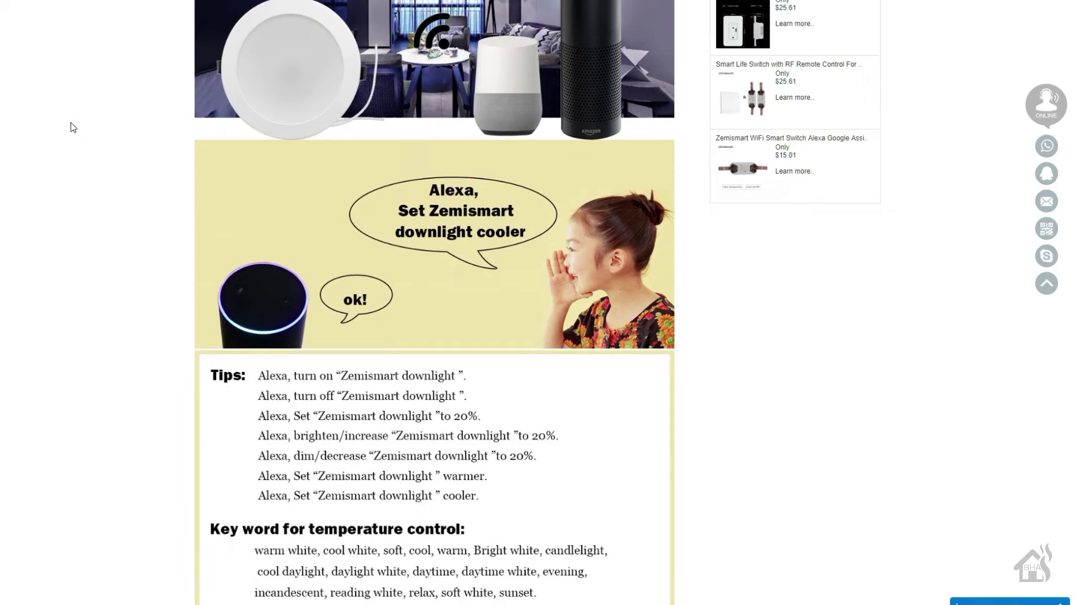
pyautogui.scroll(-3, 70, 122)
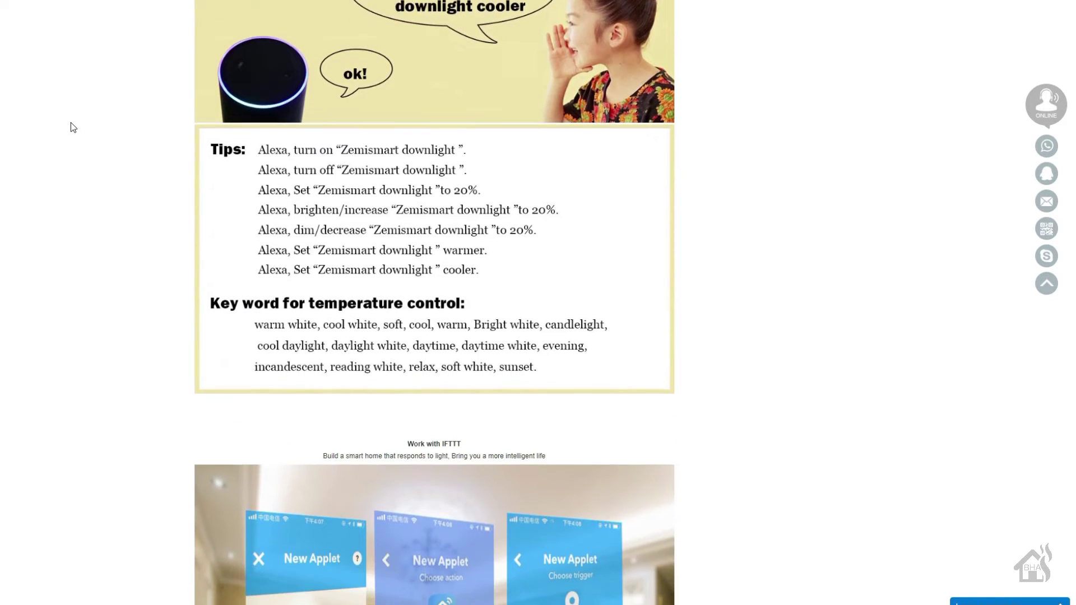
pyautogui.scroll(-6, 71, 122)
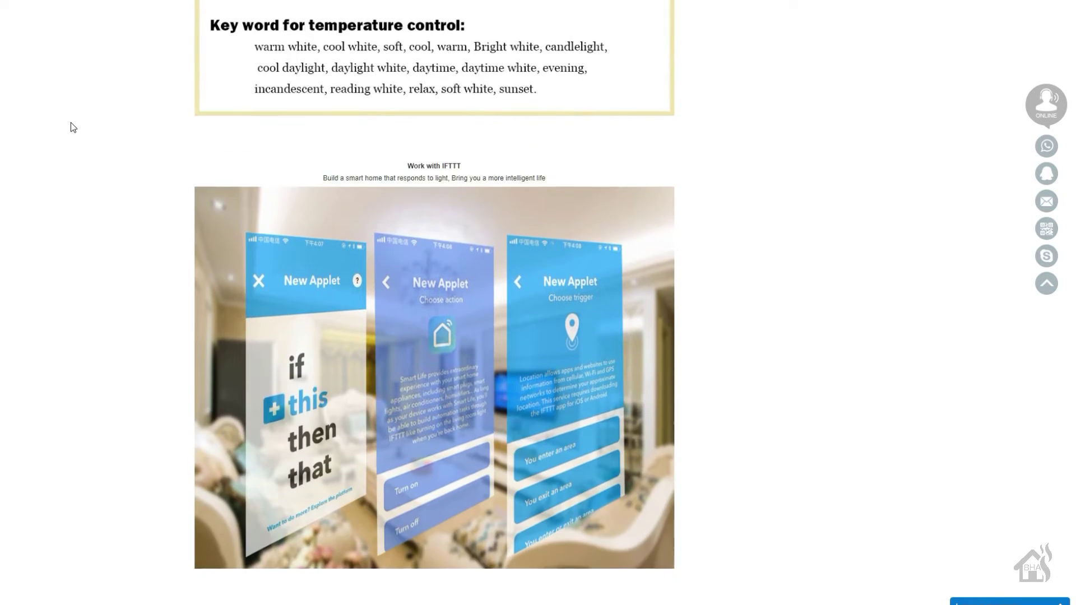
pyautogui.scroll(-4, 71, 122)
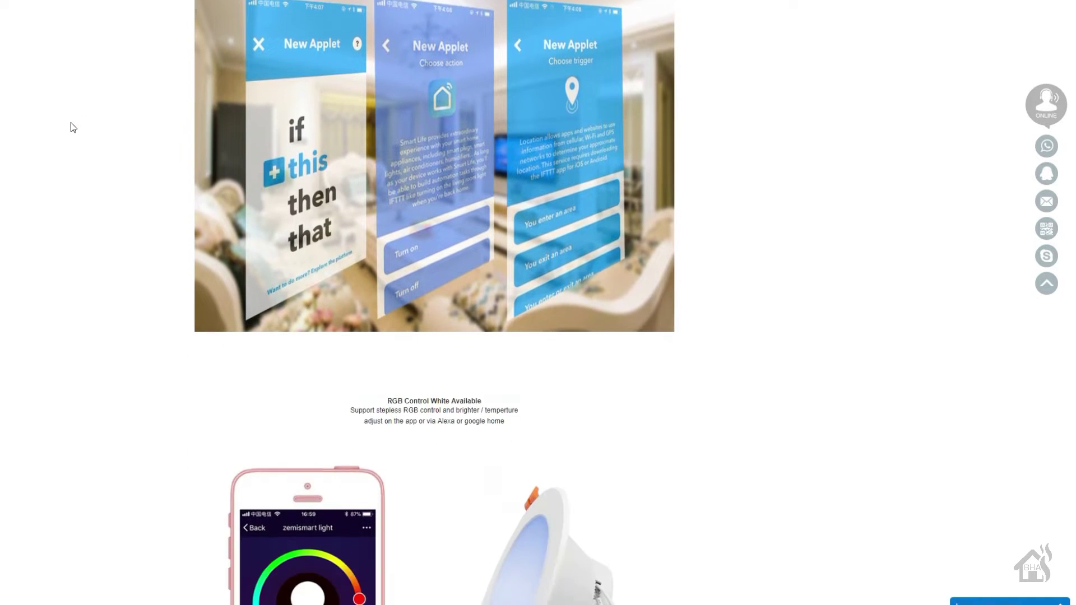
pyautogui.scroll(-3, 71, 122)
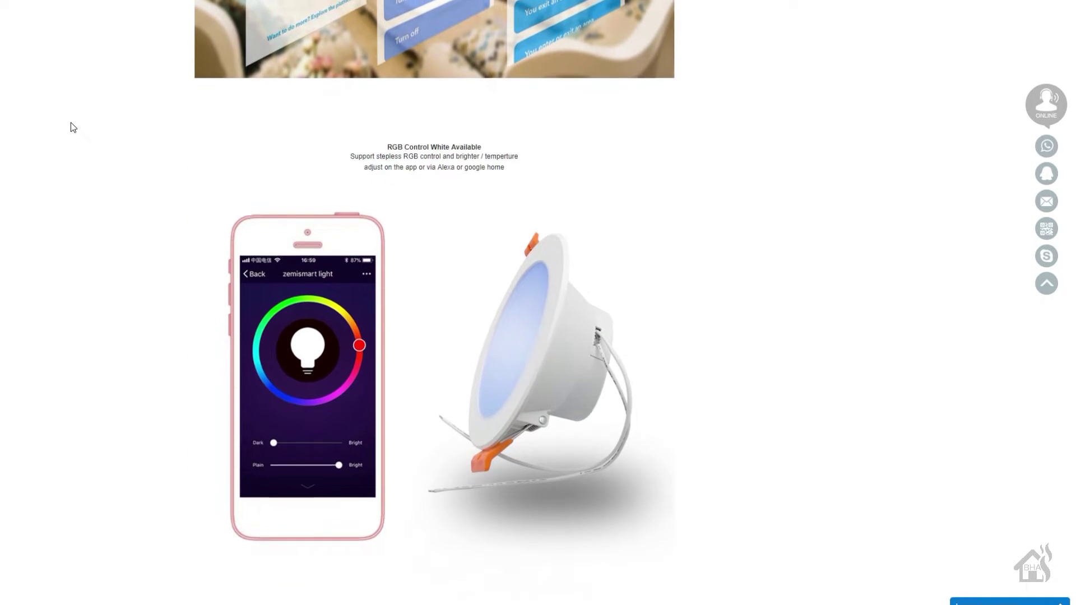
pyautogui.scroll(5, 71, 122)
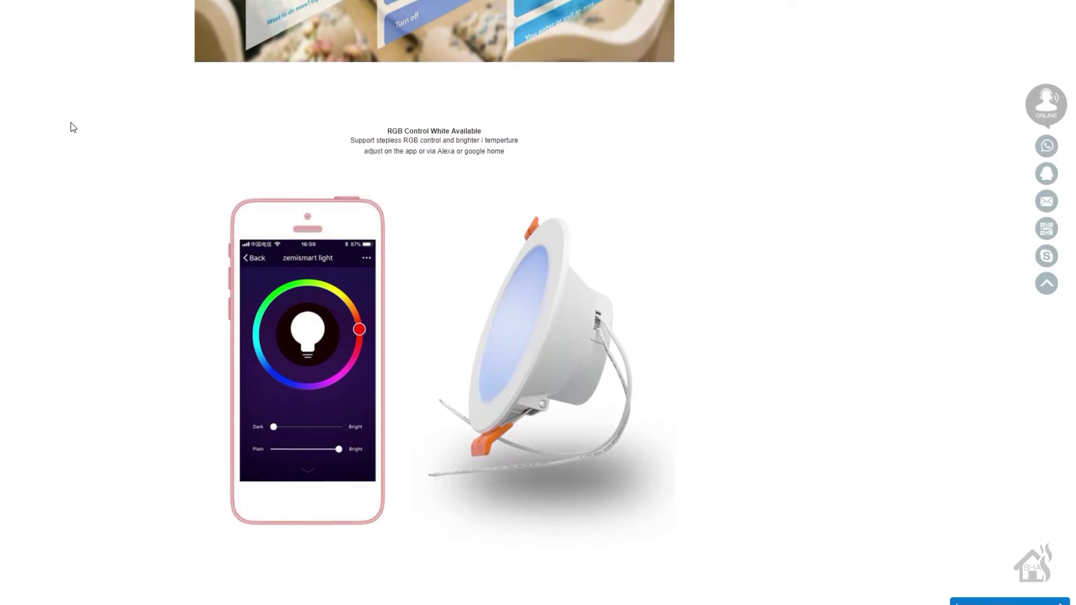
pyautogui.scroll(17, 70, 122)
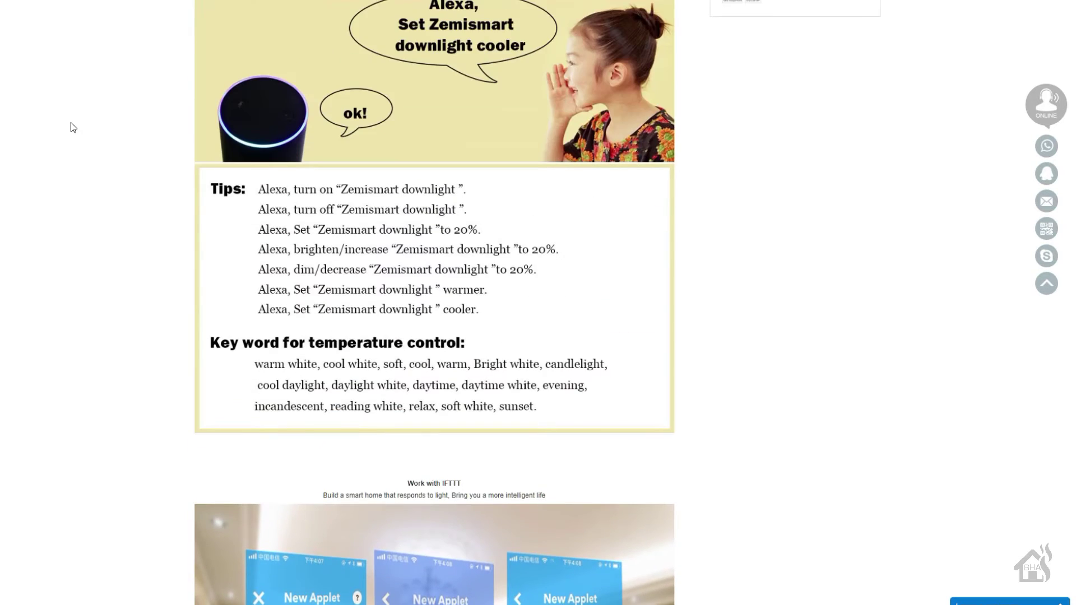
pyautogui.scroll(12, 71, 122)
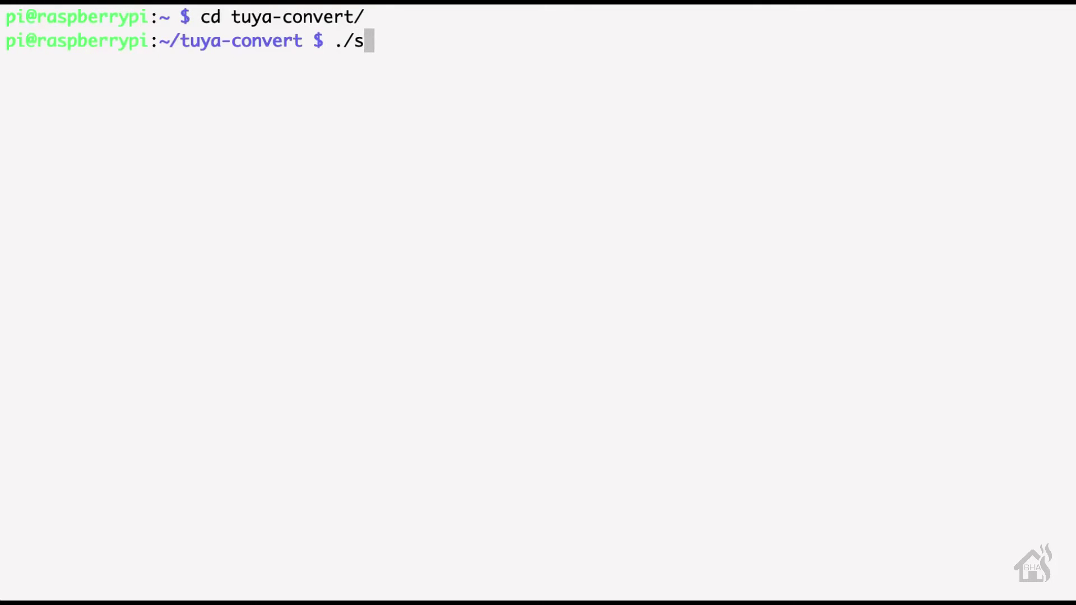
# - Launch tuya-convert's start script, accept the risk warning with 'yes', and continue once pairing
pyautogui.press('Tab')
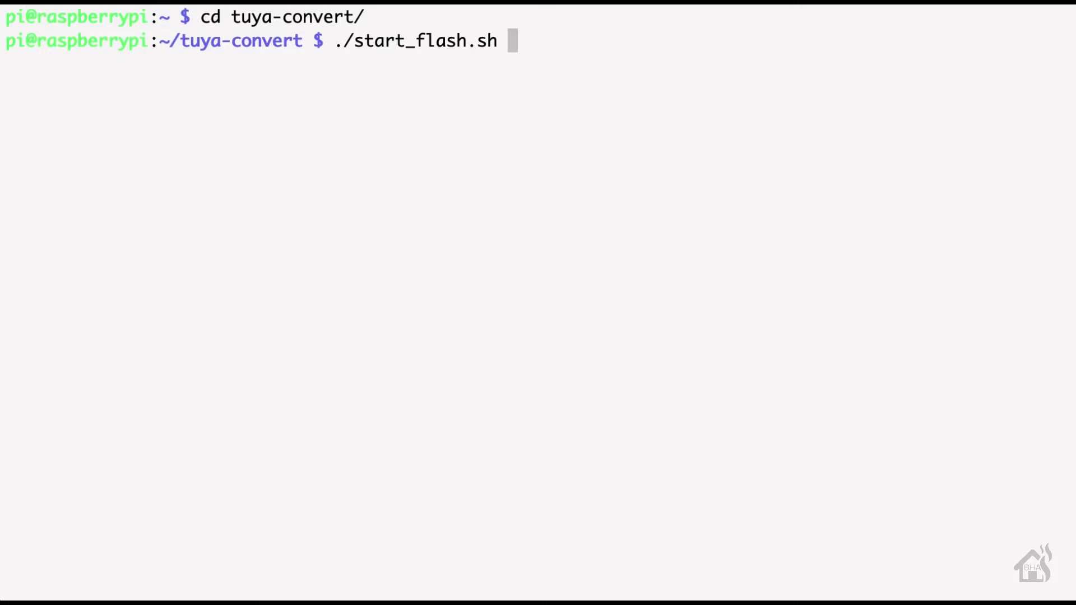
pyautogui.press('Return')
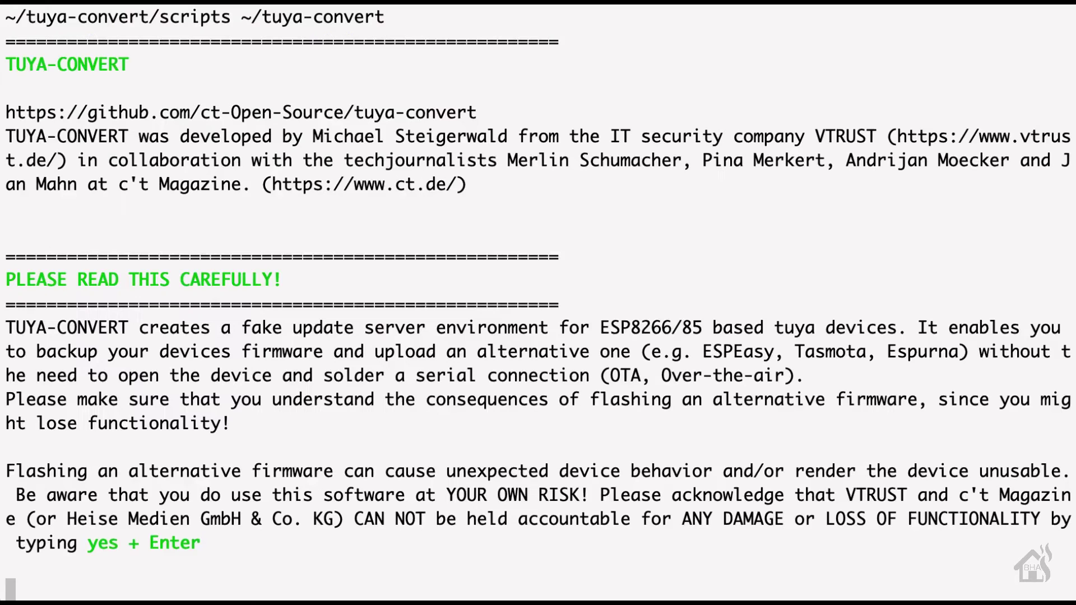
pyautogui.write('yes')
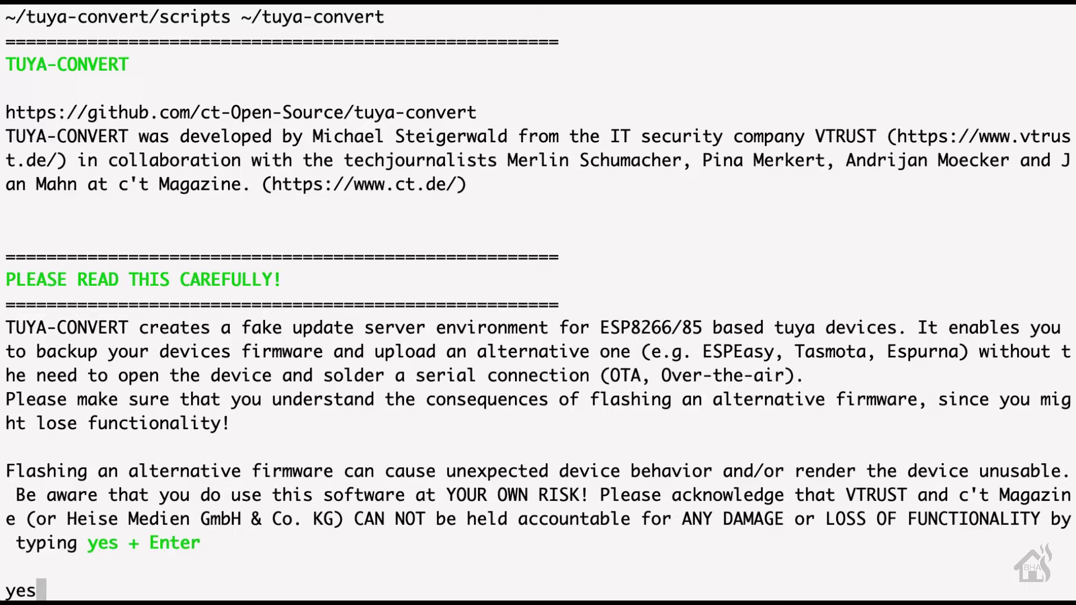
pyautogui.press('Return')
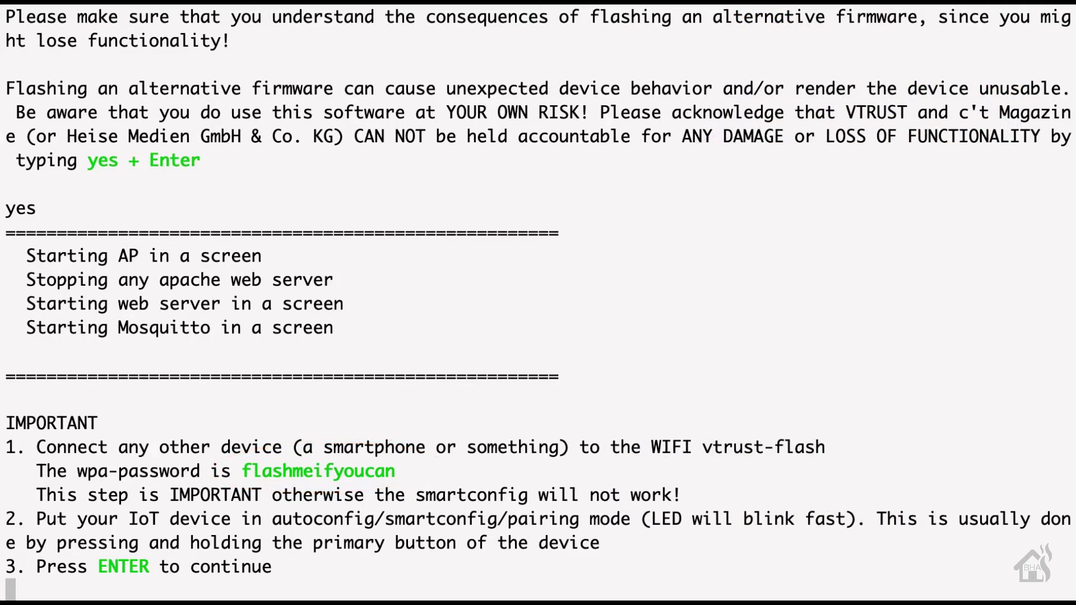
pyautogui.press('Return')
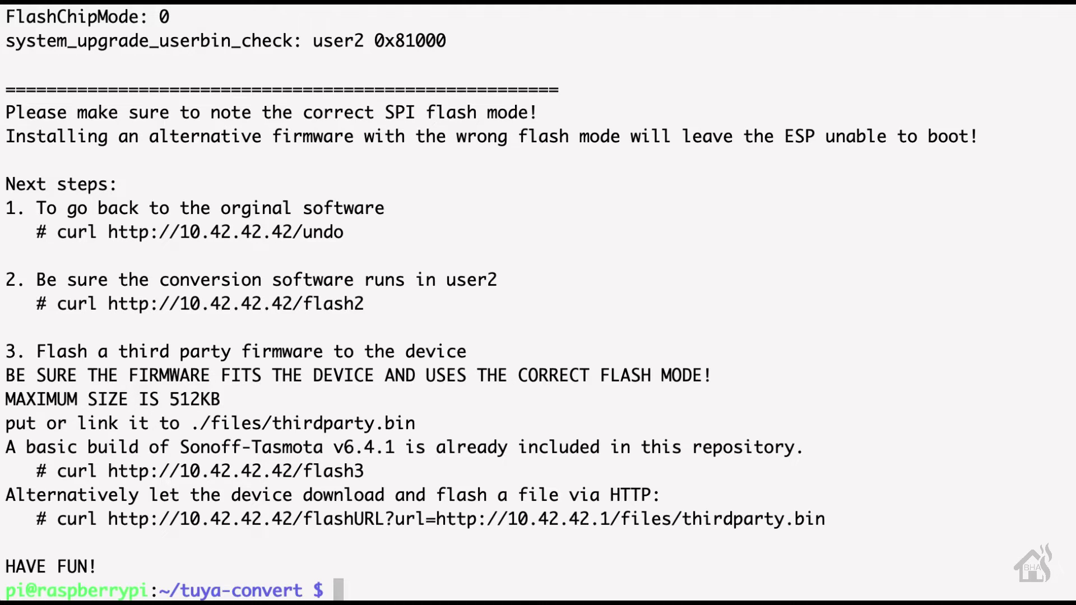
pyautogui.write('curl h')
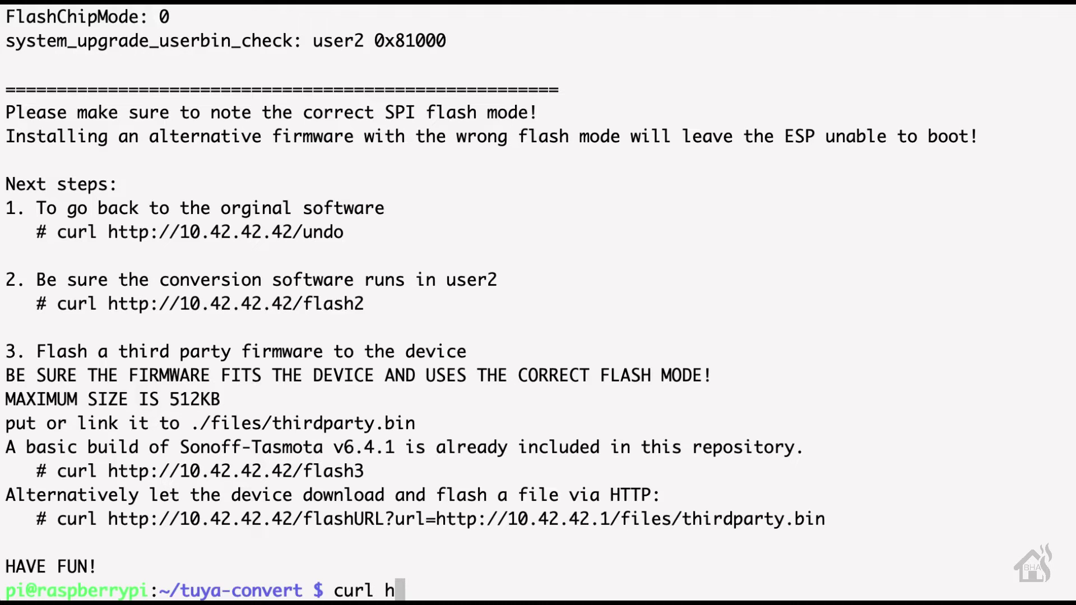
pyautogui.write('ttp://10.4')
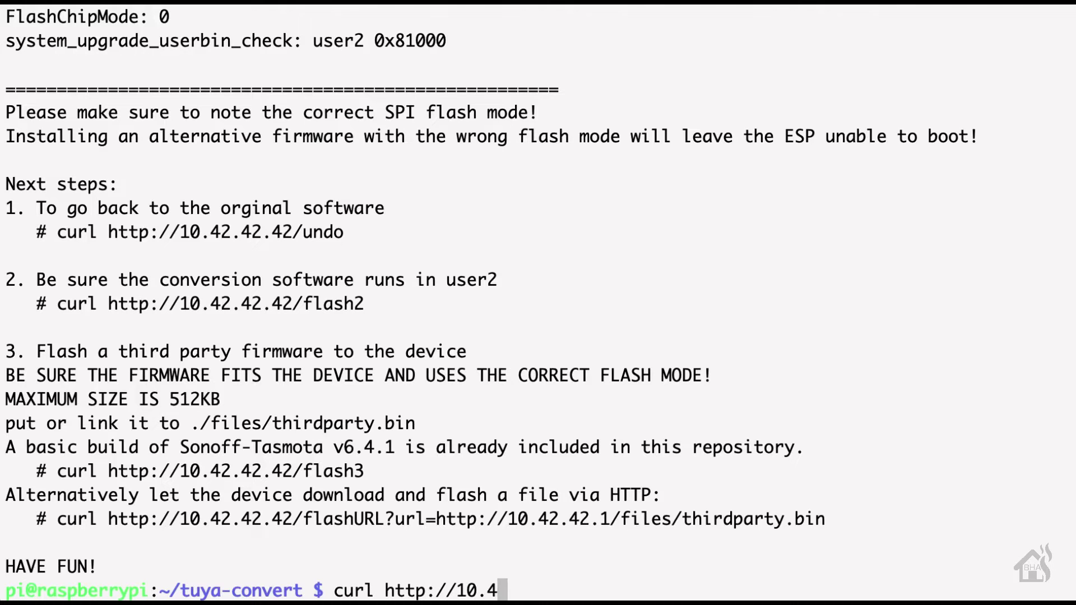
pyautogui.write('2.42.42/flash3')
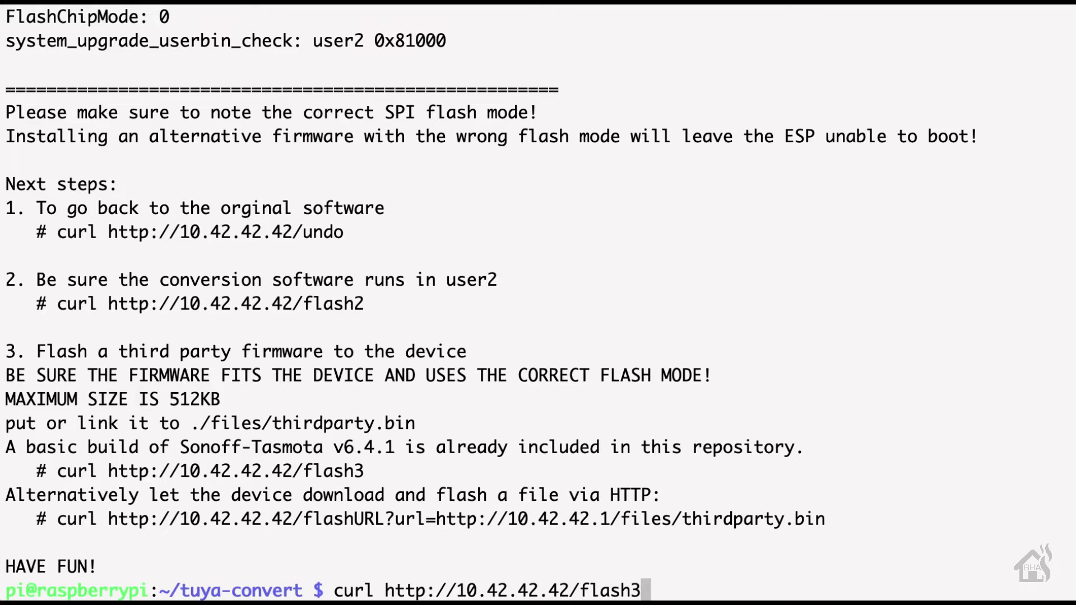
pyautogui.press('Return')
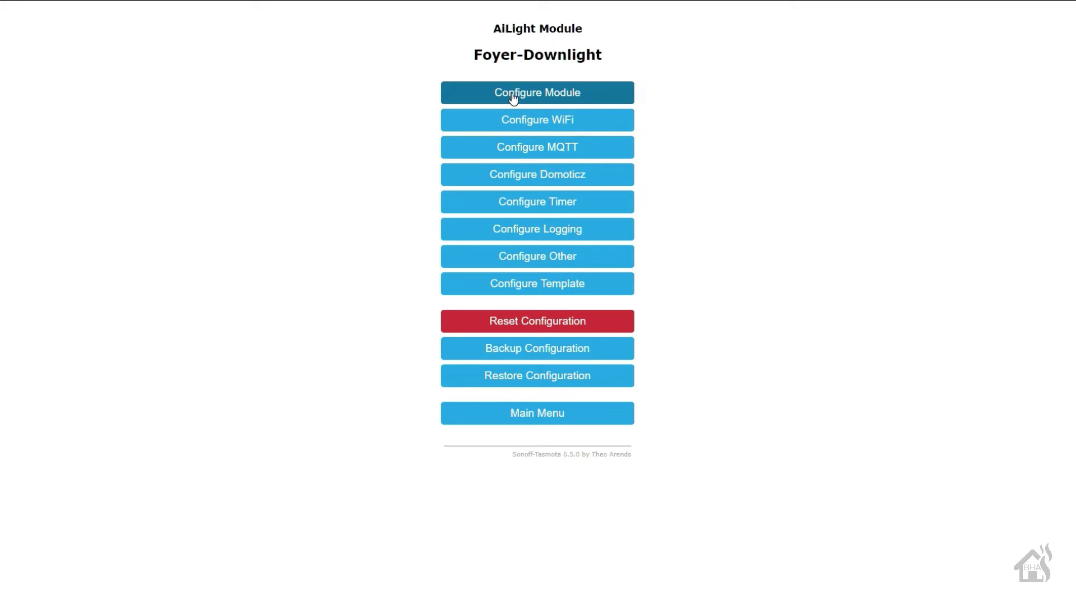
# - Save the Foyer-Downlight's module type as AiLight (27) in Configure Module
pyautogui.click(513, 97)
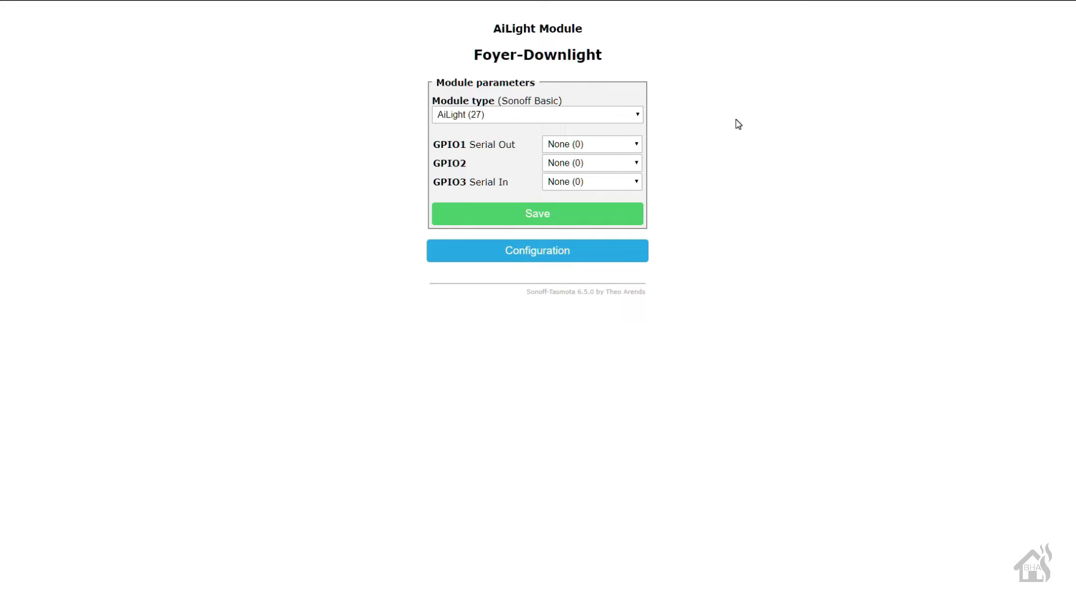
pyautogui.click(527, 215)
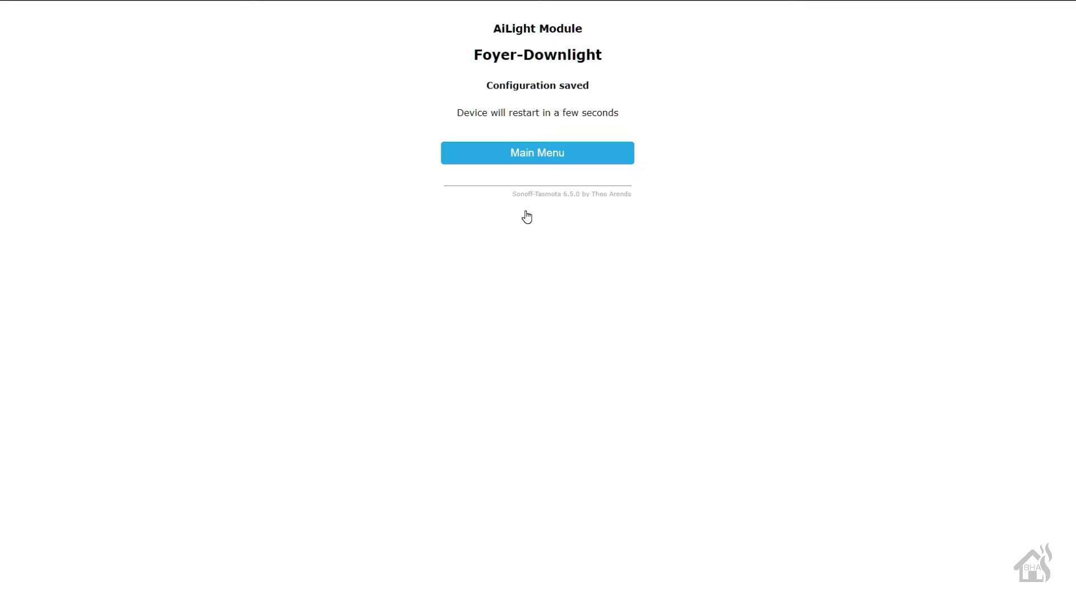
# - Go from the 'Configuration saved' page back to the Foyer-Downlight Main Menu
pyautogui.click(527, 154)
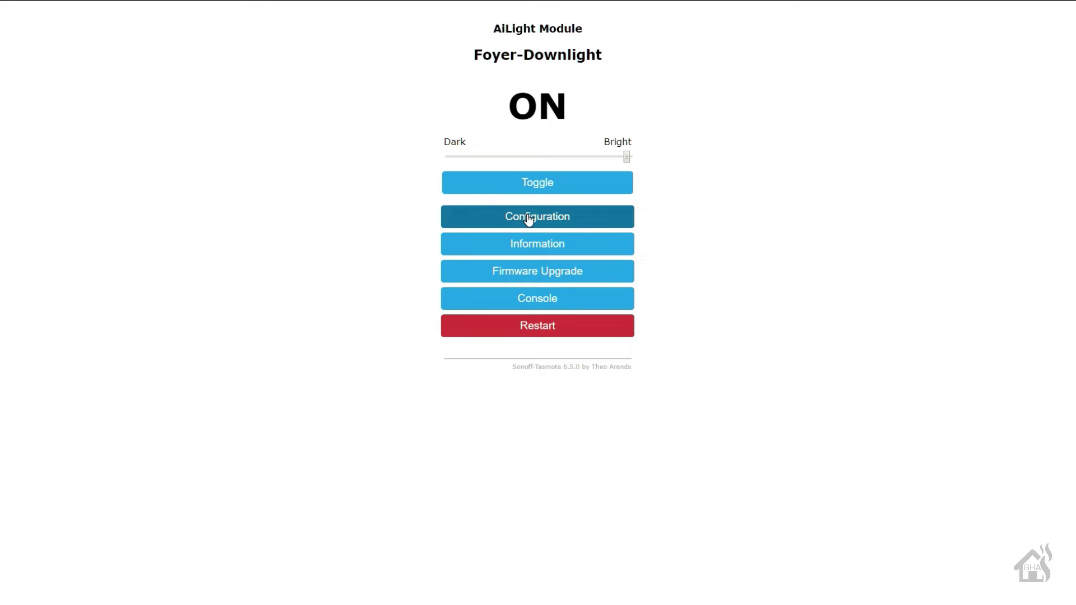
# - Open Configuration, then Configure MQTT for the Foyer-Downlight
pyautogui.click(528, 220)
pyautogui.click(493, 149)
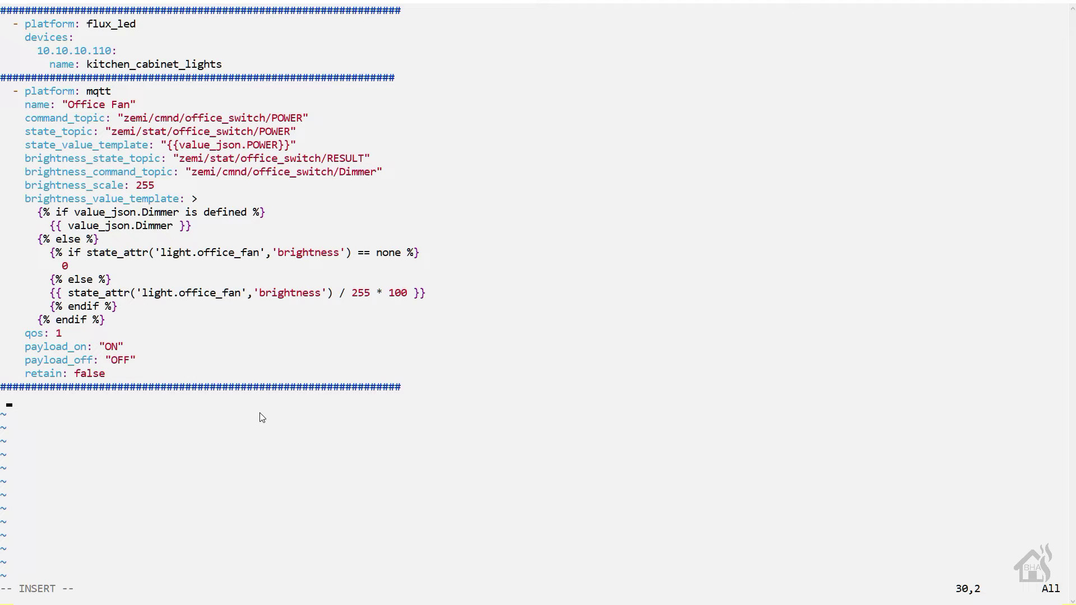
# - Start the entry with platform mqtt, name "Foyer Downlight" and command topic tuya/cmnd/foyer_downlight/POWER
pyautogui.write('- platform: mqtt')
pyautogui.press('Return')
pyautogui.write('name: ')
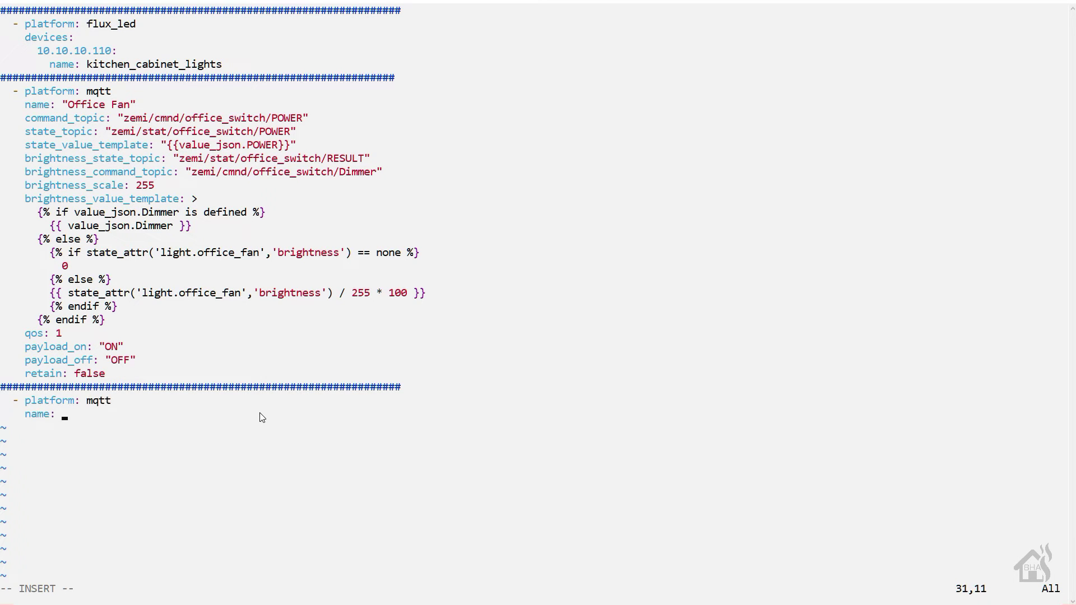
pyautogui.write('"Foyer Downlight"')
pyautogui.press('Return')
pyautogui.write('command_topic: "tuya')
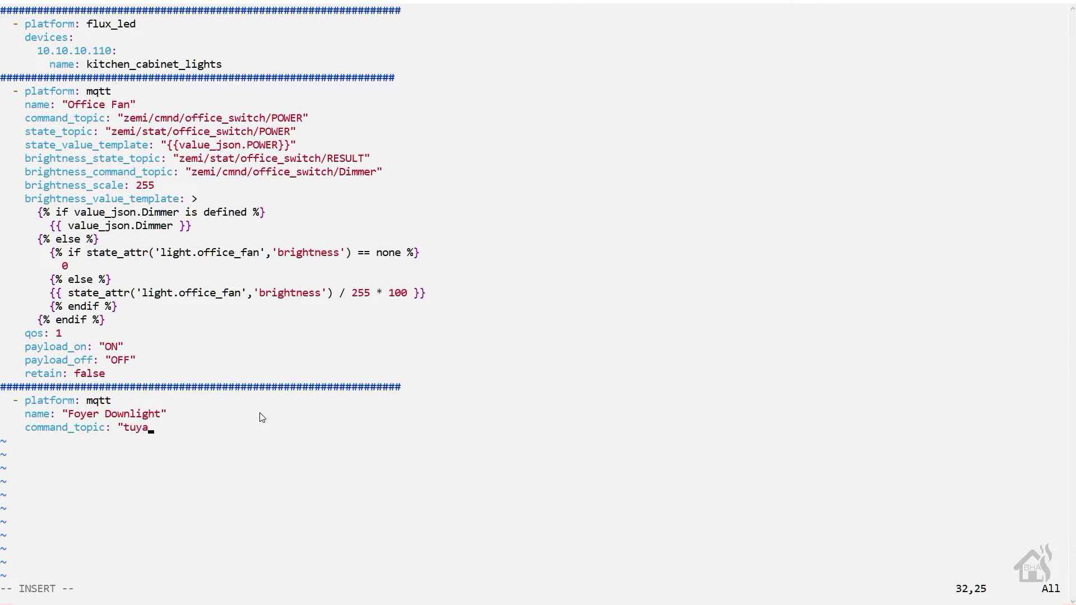
pyautogui.write('/cmnd/foyer_downl')
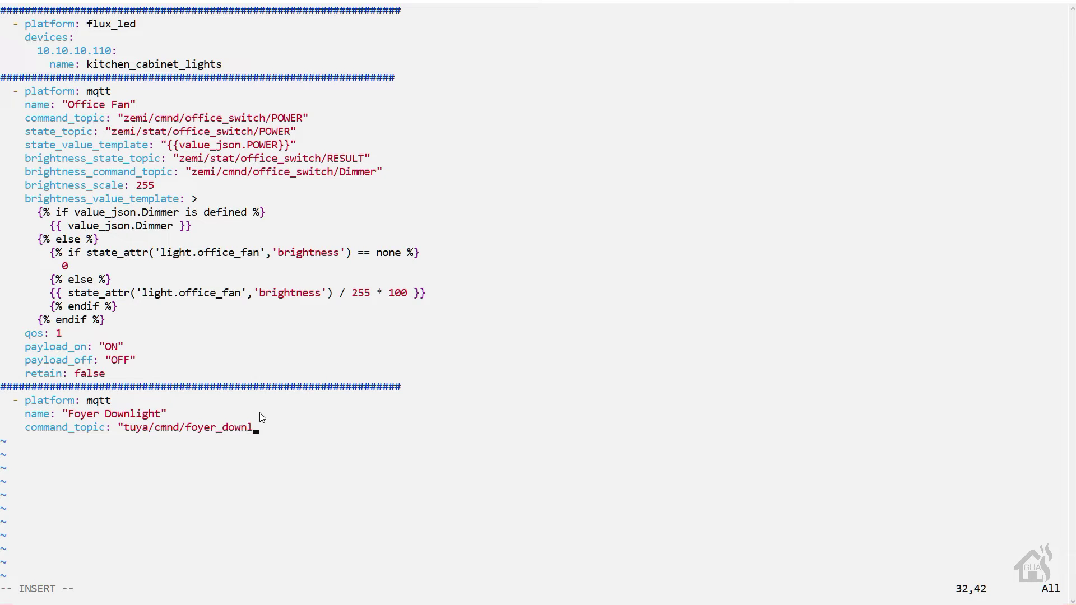
pyautogui.write('ight')
pyautogui.write('/')
pyautogui.write('POWER"')
pyautogui.write('state_topi')
pyautogui.write('c')
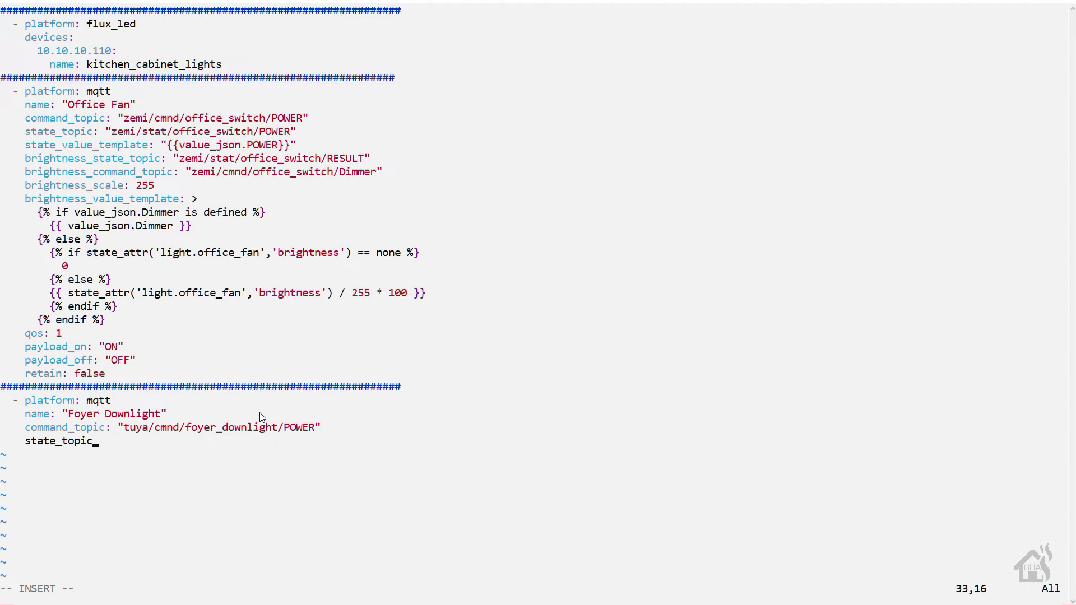
# - Add state topic tuya/stat/foyer_downlight/RESULT and state_value_template {{value_json.POWER}}
pyautogui.write(': "tuya/stat/foyer_downlight/RESULT"')
pyautogui.press('Return')
pyautogui.write('state_value_template: ')
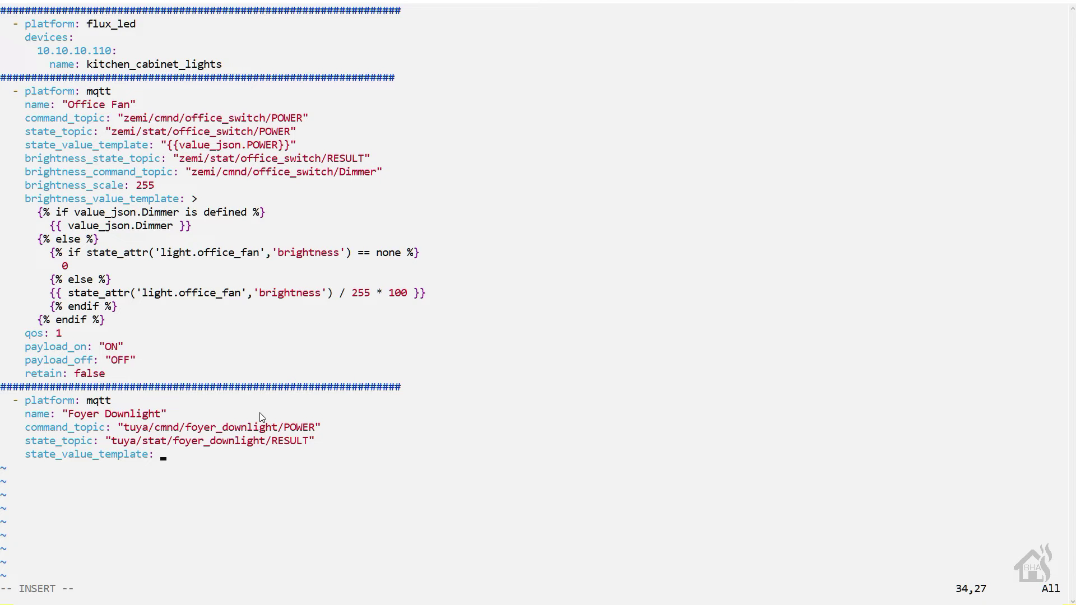
pyautogui.write('"{{val')
pyautogui.press('BackSpace')
pyautogui.write('lue_json.PO')
pyautogui.press('BackSpace')
pyautogui.press('BackSpace')
pyautogui.write('POWER')
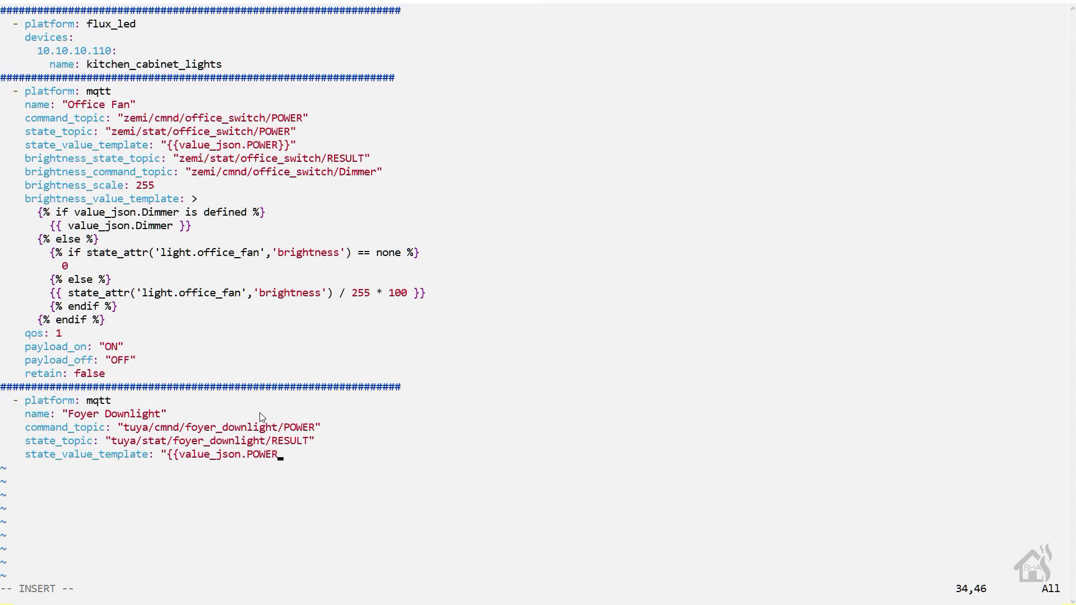
pyautogui.write('}}"')
pyautogui.press('Return')
# - Add the RESULT brightness state topic and the tuya/cmnd/foyer_downlight/Dimmer brightness command topic
pyautogui.write('brightness_state_to')
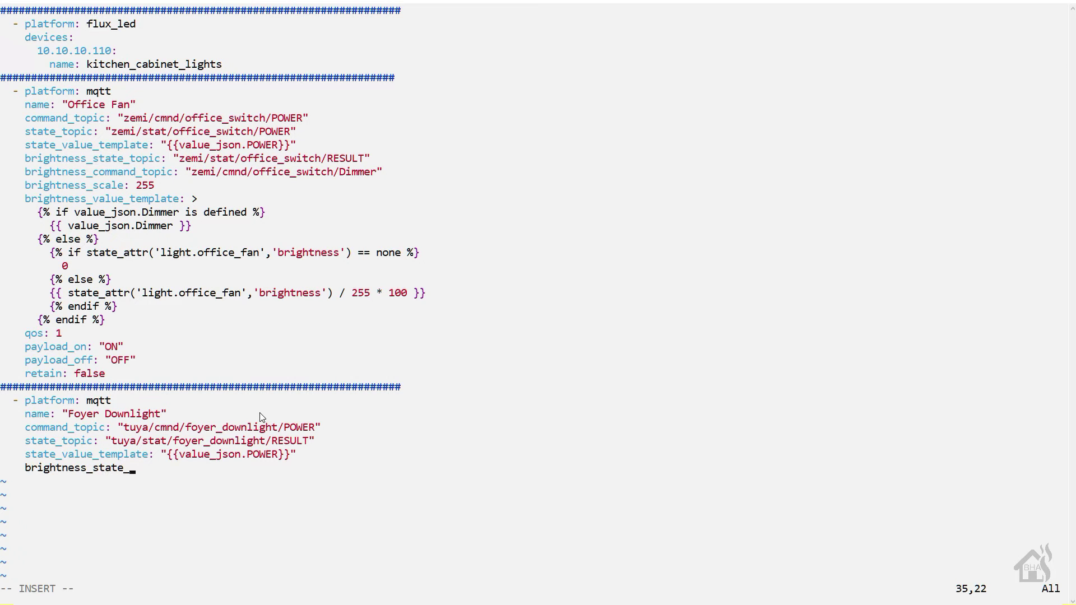
pyautogui.press('BackSpace')
pyautogui.write('opic:')
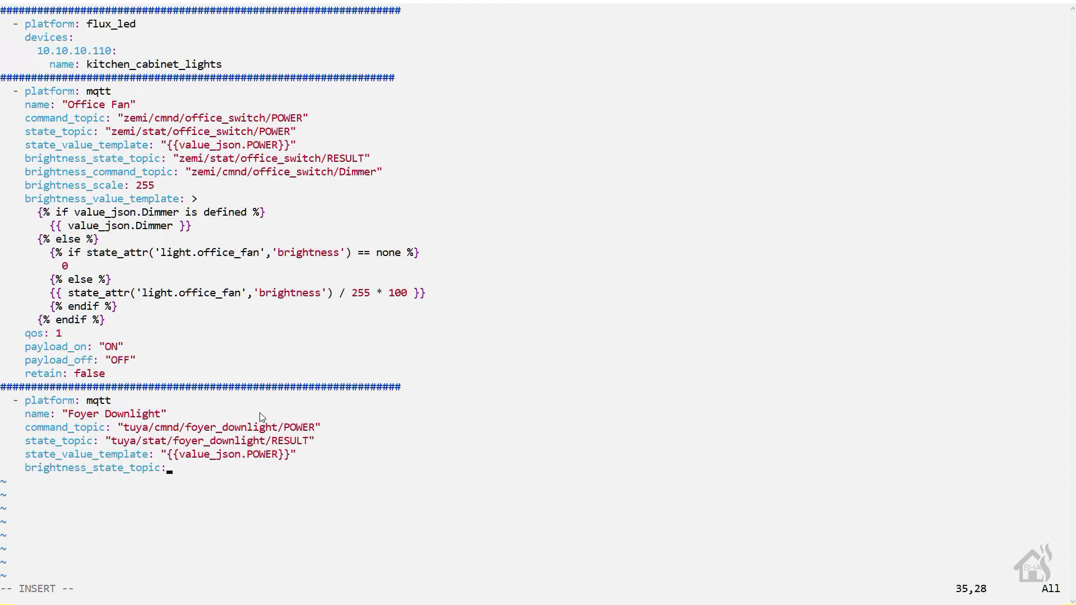
pyautogui.rightClick(260, 417)
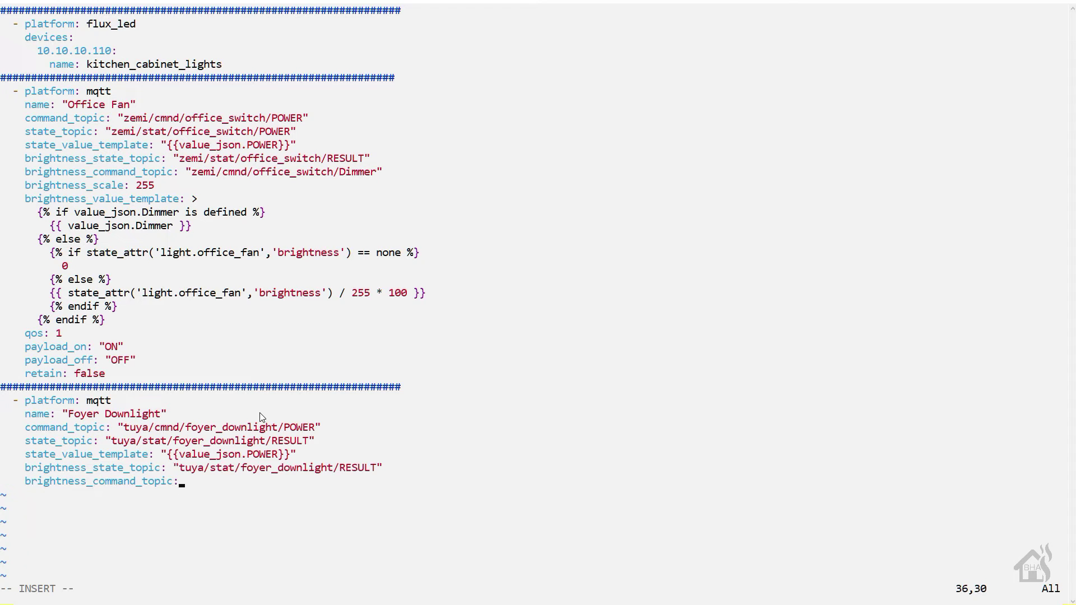
pyautogui.write('"')
pyautogui.write('tuya/')
pyautogui.write('cmnd/')
pyautogui.write('foyer')
pyautogui.press('BackSpace')
pyautogui.write('r_downlight')
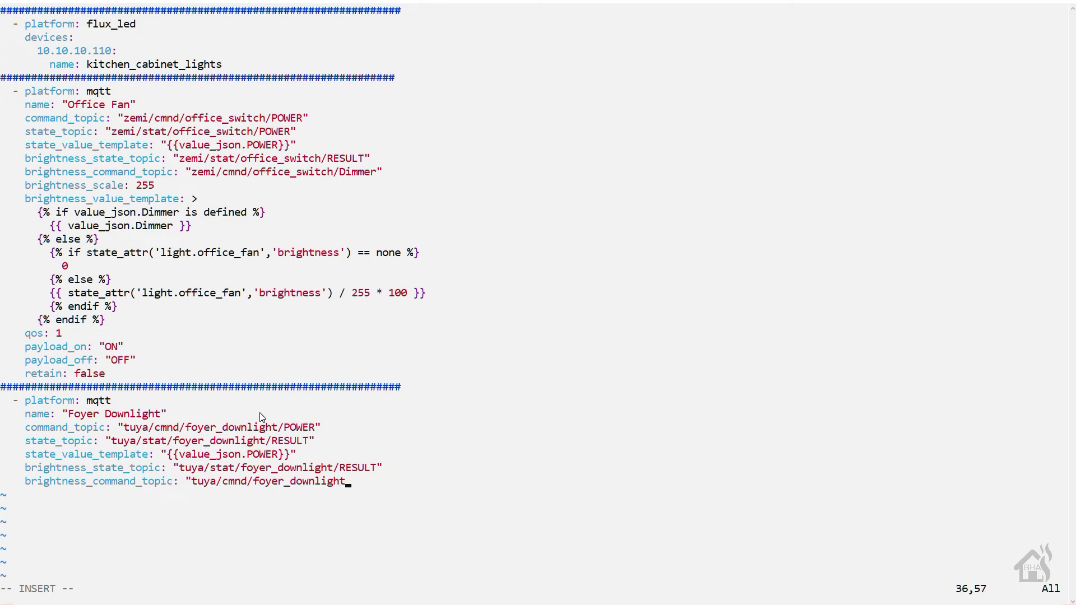
pyautogui.write('/Dimmer"')
pyautogui.press('Return')
# - Add brightness_scale: 100 and brightness_value_template "{{value_json.Dimmer}}"
pyautogui.write('brightness_scale')
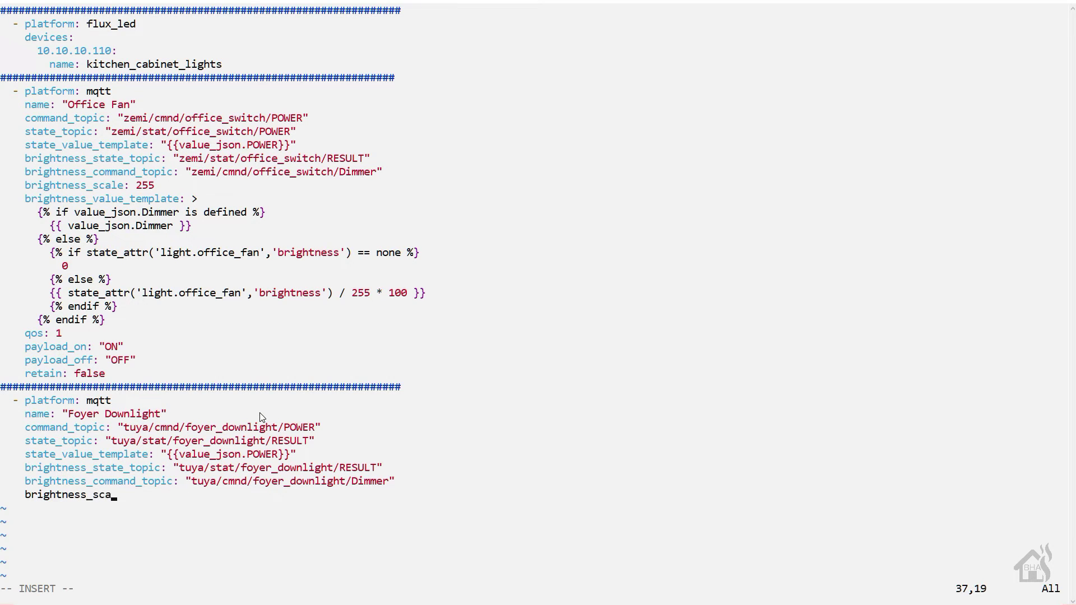
pyautogui.write(': 100')
pyautogui.press('Return')
pyautogui.write('brightness_value_template:')
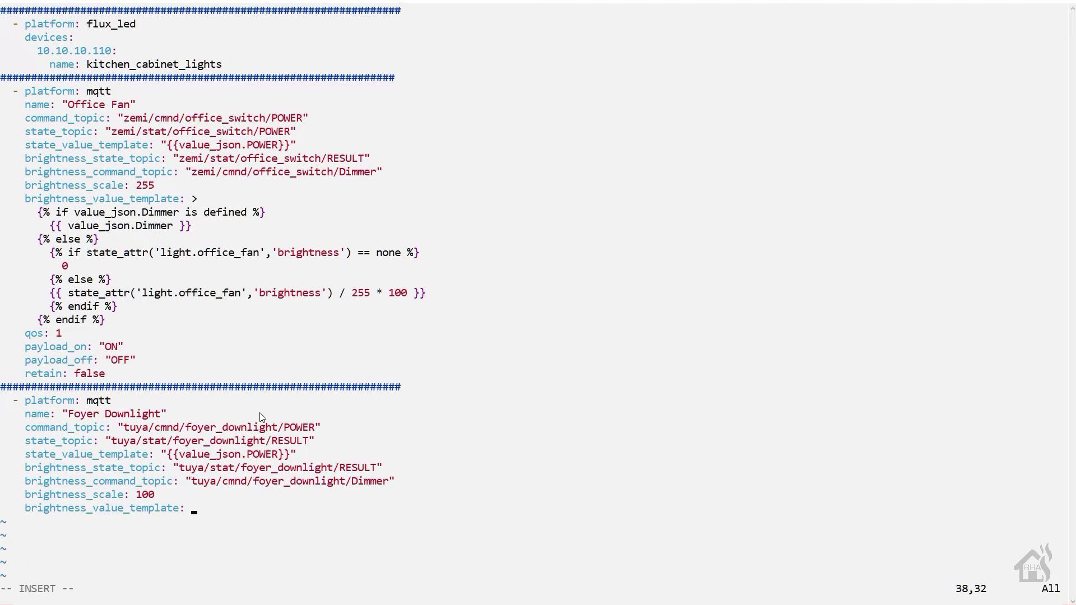
pyautogui.write('"')
pyautogui.write('{{valu')
pyautogui.write('e')
pyautogui.write('.')
pyautogui.write('jh')
pyautogui.press('BackSpace')
pyautogui.write('son.Dimmer""')
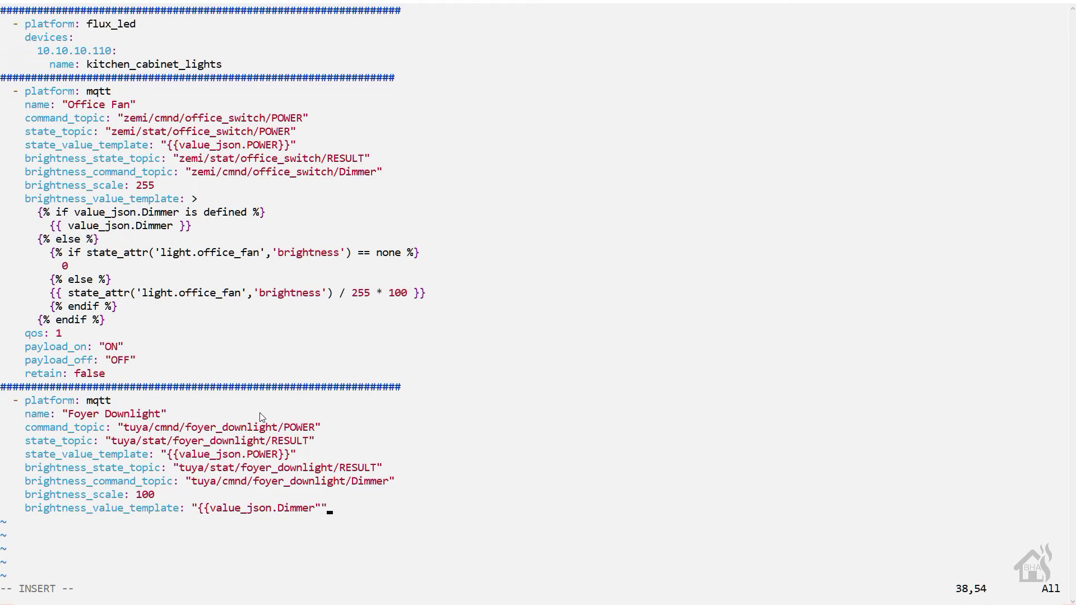
pyautogui.press('BackSpace')
pyautogui.press('BackSpace')
pyautogui.write('}}"')
pyautogui.press('Return')
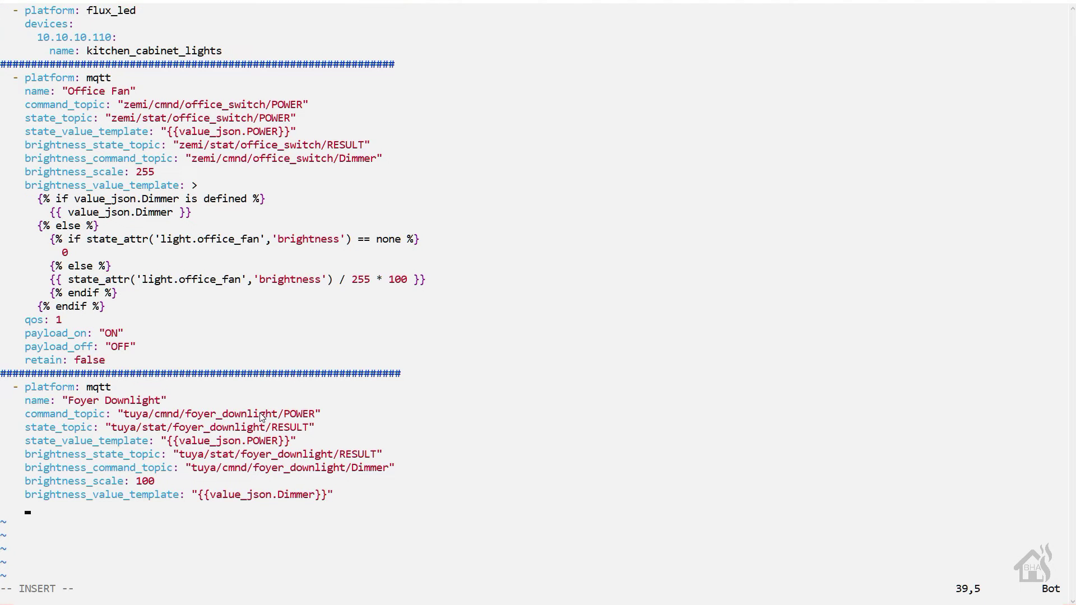
pyautogui.press('Return')
pyautogui.press('Return')
pyautogui.press('Return')
pyautogui.press('Return')
pyautogui.press('Return')
pyautogui.press('Return')
pyautogui.press('Return')
pyautogui.press('Return')
pyautogui.press('Return')
pyautogui.press('Return')
pyautogui.press('Return')
pyautogui.press('Return')
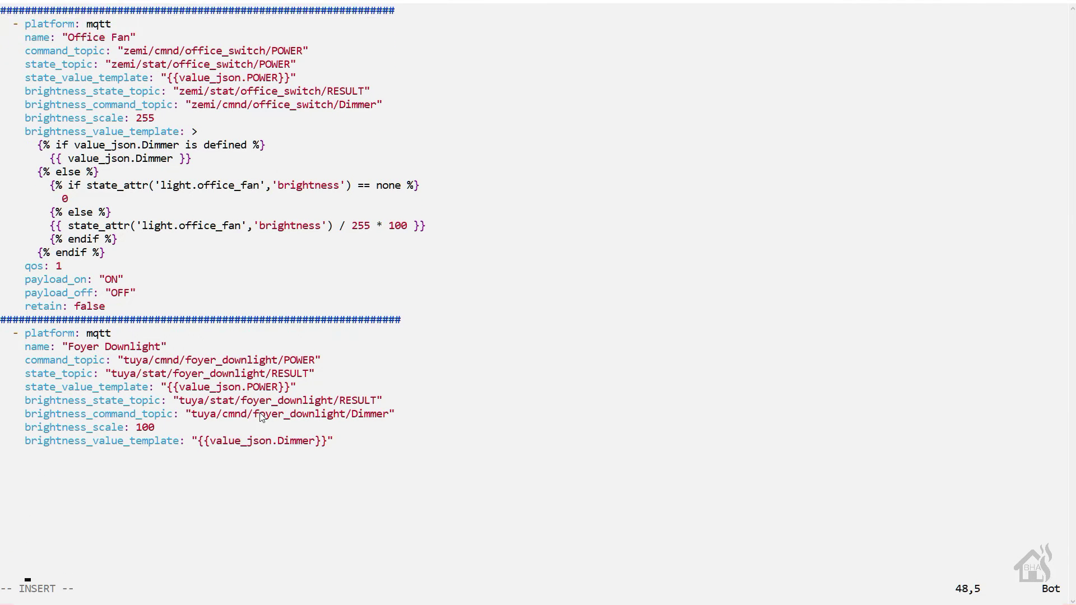
pyautogui.press('Return')
pyautogui.press('Return')
# - Add white value topic .../Channel4, white_value_scale 100 and template {{value_json.Channel[3]}}
pyautogui.press('BackSpace')
pyautogui.press('BackSpace')
pyautogui.press('BackSpace')
pyautogui.press('BackSpace')
pyautogui.press('BackSpace')
pyautogui.press('BackSpace')
pyautogui.press('BackSpace')
pyautogui.press('BackSpace')
pyautogui.press('BackSpace')
pyautogui.press('BackSpace')
pyautogui.press('BackSpace')
pyautogui.press('BackSpace')
pyautogui.press('BackSpace')
pyautogui.press('BackSpace')
pyautogui.press('BackSpace')
pyautogui.press('BackSpace')
pyautogui.press('BackSpace')
pyautogui.press('BackSpace')
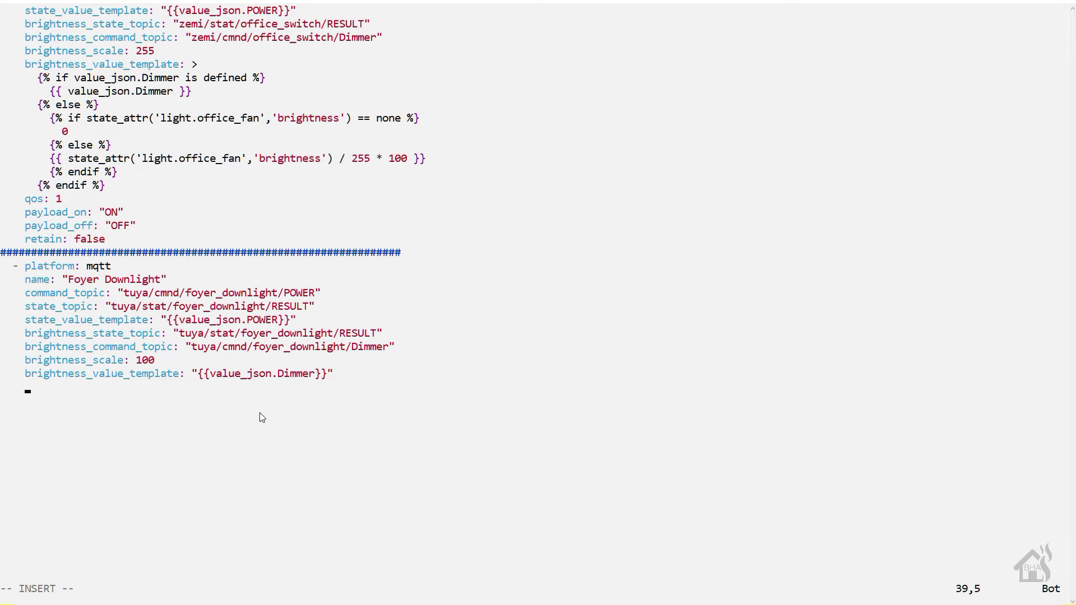
pyautogui.write('b')
pyautogui.press('BackSpace')
pyautogui.write('white_value_state_topic: "tuya/stat/foyer_downlight/RESULT')
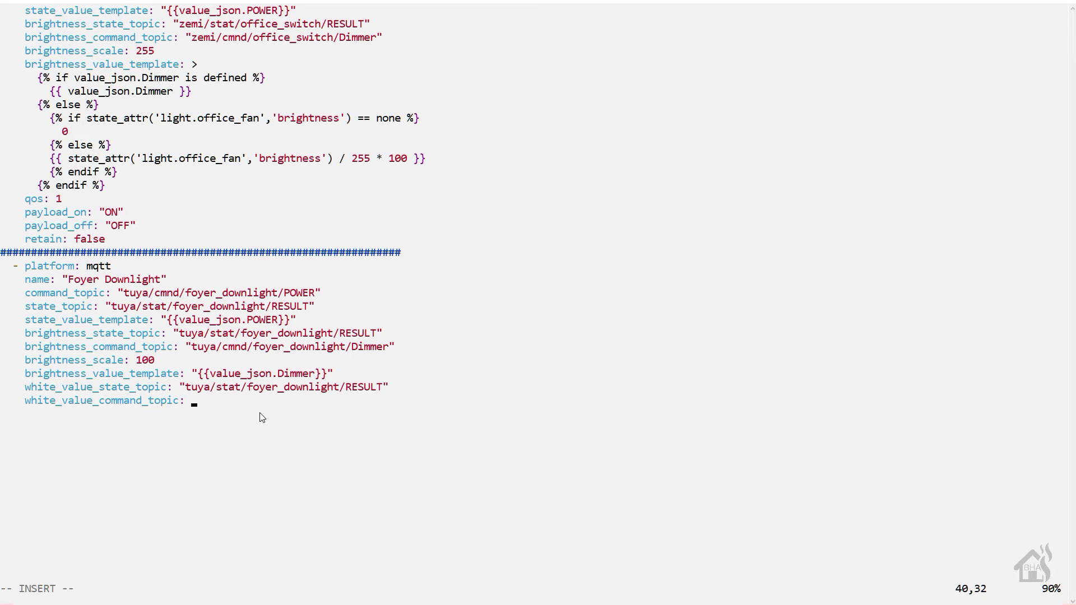
pyautogui.write('"tuya/cmnd/foyer_downlight/')
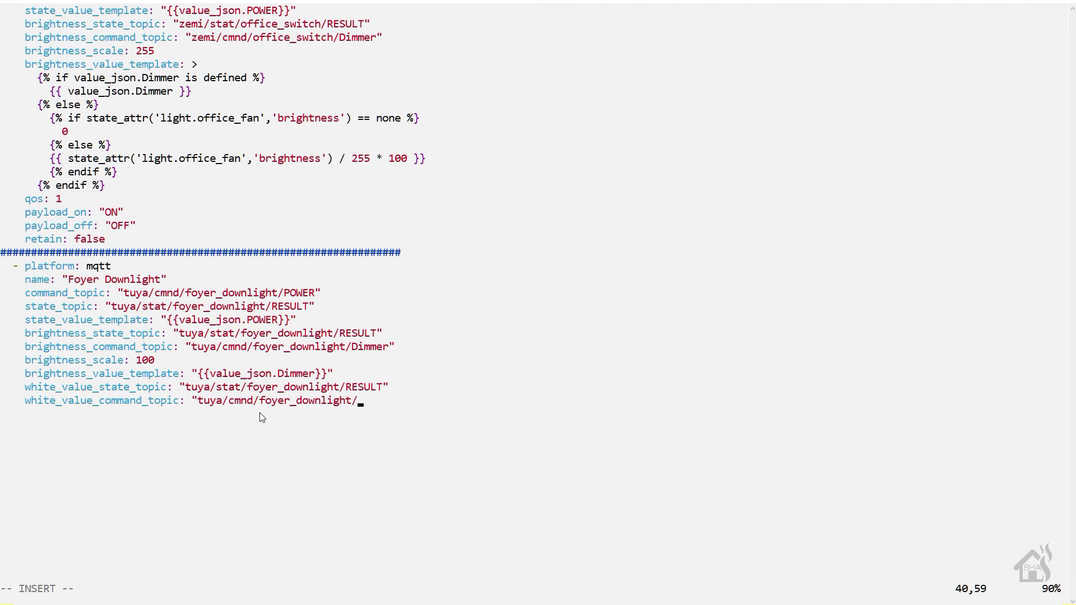
pyautogui.write('Channel4"')
pyautogui.press('Return')
pyautogui.write('white_valu')
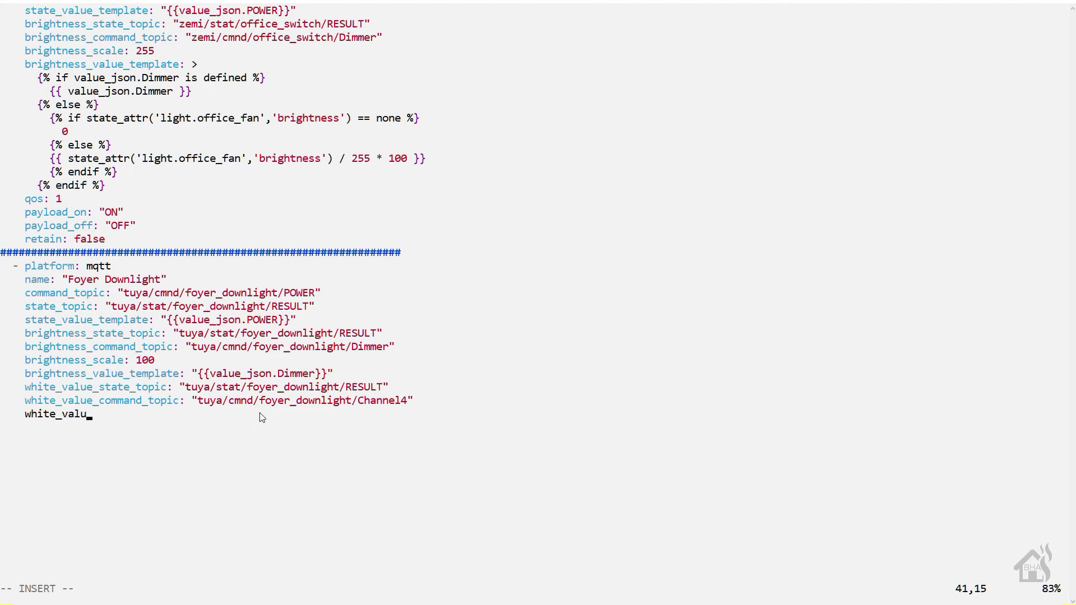
pyautogui.write('e_scale: 100')
pyautogui.press('Return')
pyautogui.write('white_value_template: "')
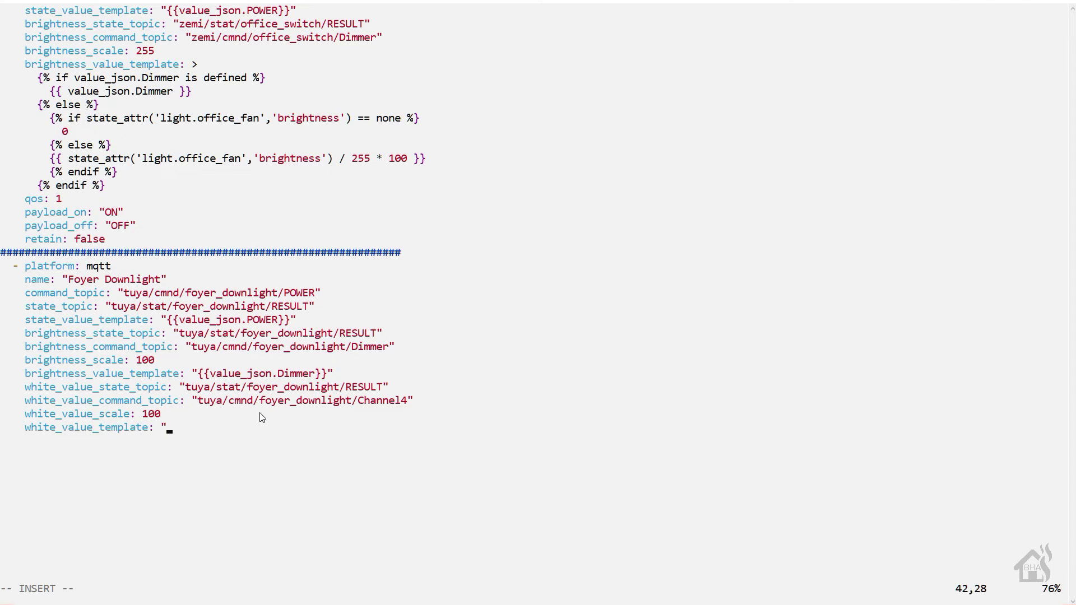
pyautogui.write('{{value_json.Channel')
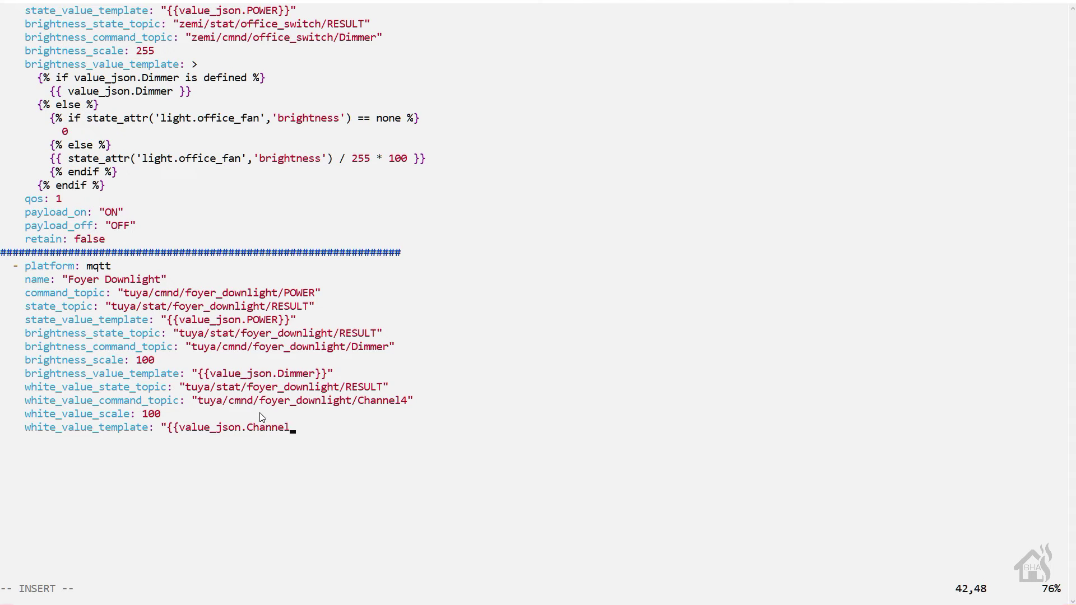
pyautogui.write('[3]}}"')
pyautogui.press('Return')
# - Add payload_on "ON", payload_off "OFF", RGB Color2 command and RESULT state topics, and RGB template
pyautogui.write('payload_on')
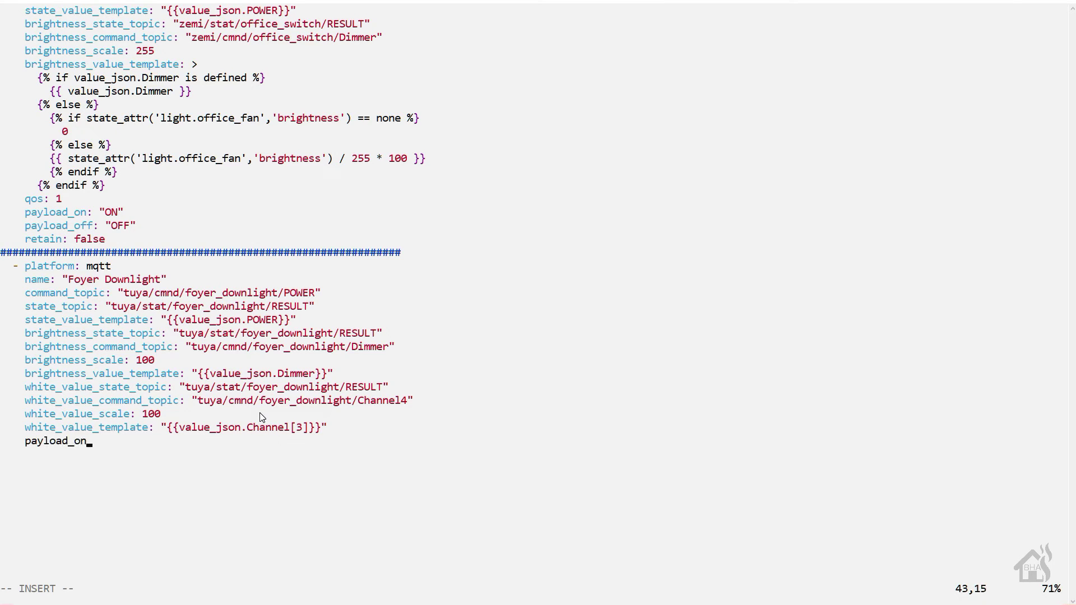
pyautogui.write(': "ON"')
pyautogui.press('Return')
pyautogui.write('payload_off: "OFF"')
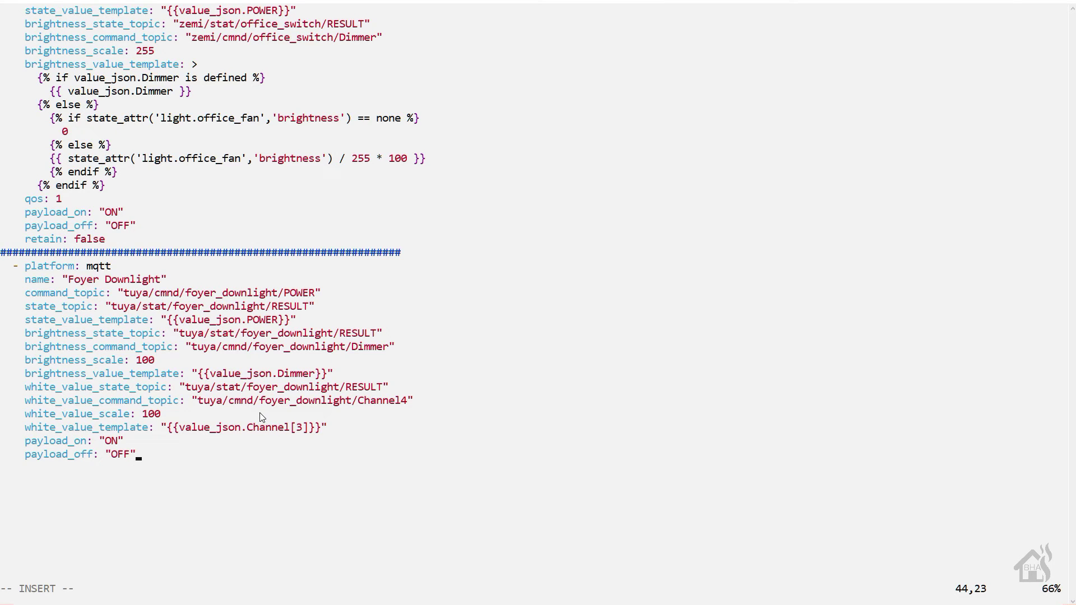
pyautogui.press('Return')
pyautogui.write('rgb_command_to')
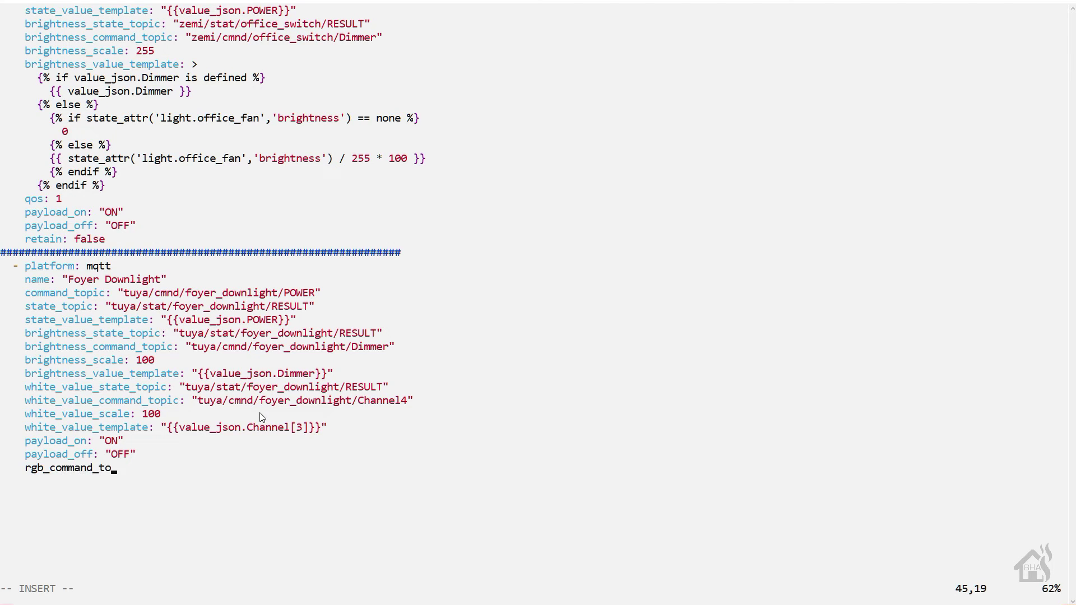
pyautogui.write('pic:')
pyautogui.write('"tuya/cmnd/foyer_downlight/Color2"')
pyautogui.press('Return')
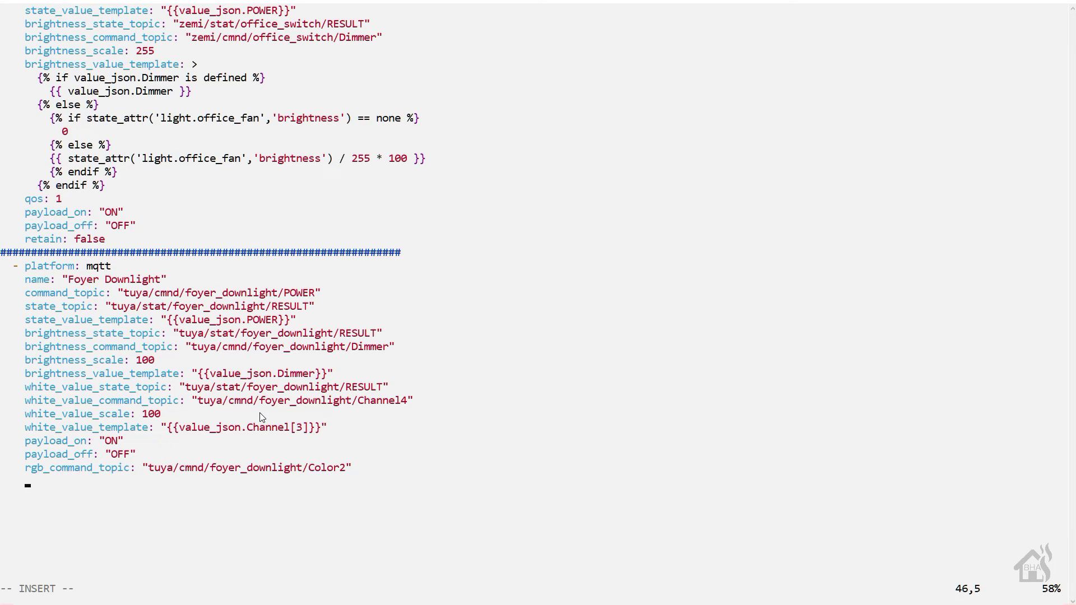
pyautogui.write('rgb_state_topic')
pyautogui.write(': "tuya/stat/foyer_downlight/RESULT"     rgb_value_template:')
pyautogui.write('"')
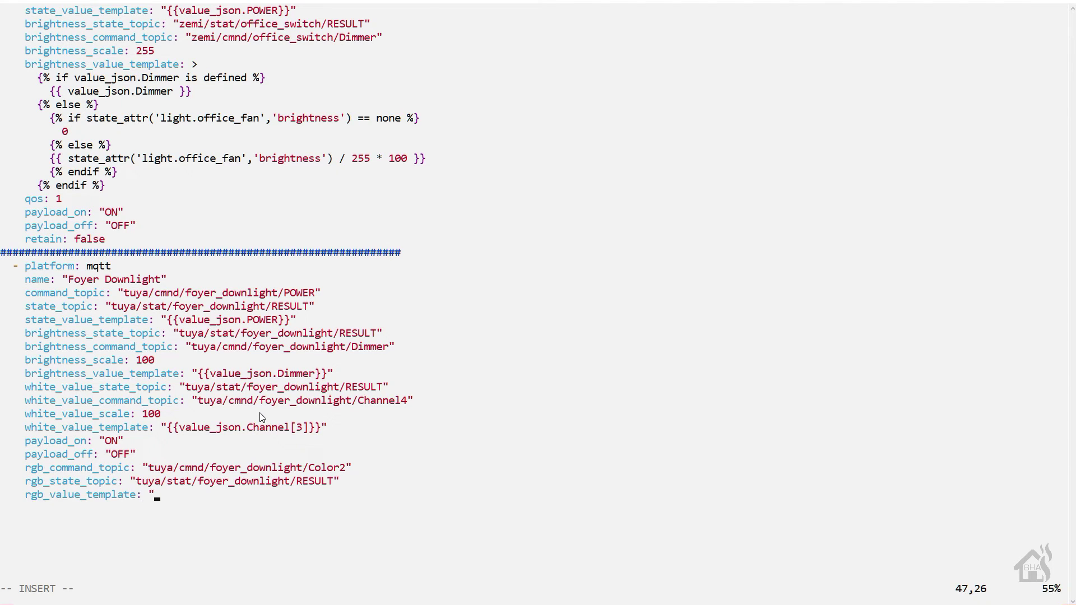
pyautogui.write('{{value_json.Color.split')
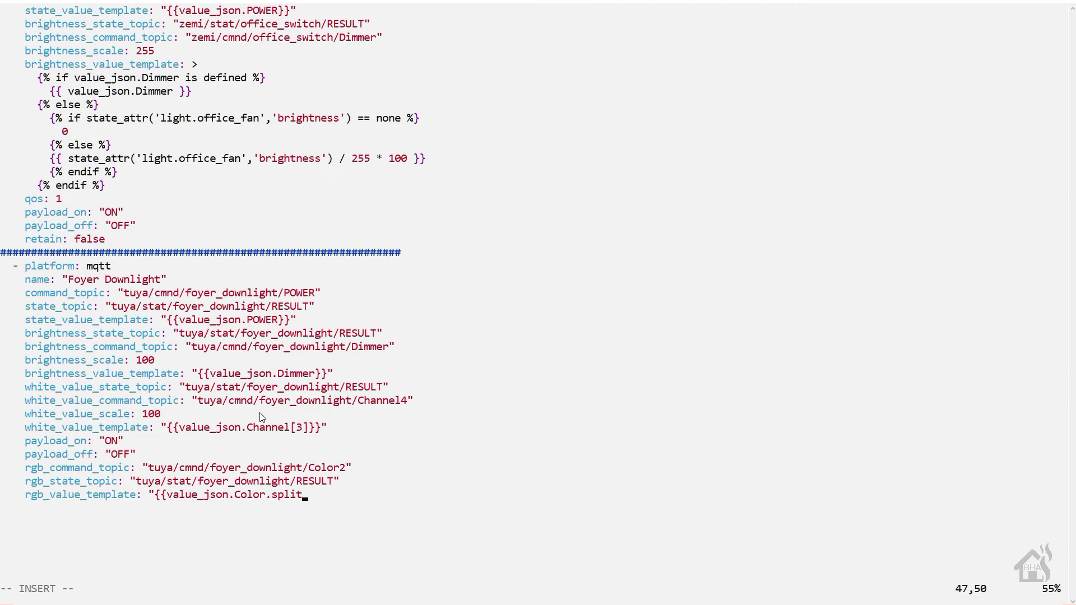
pyautogui.write("(',')[0:3]|join(',')}}")
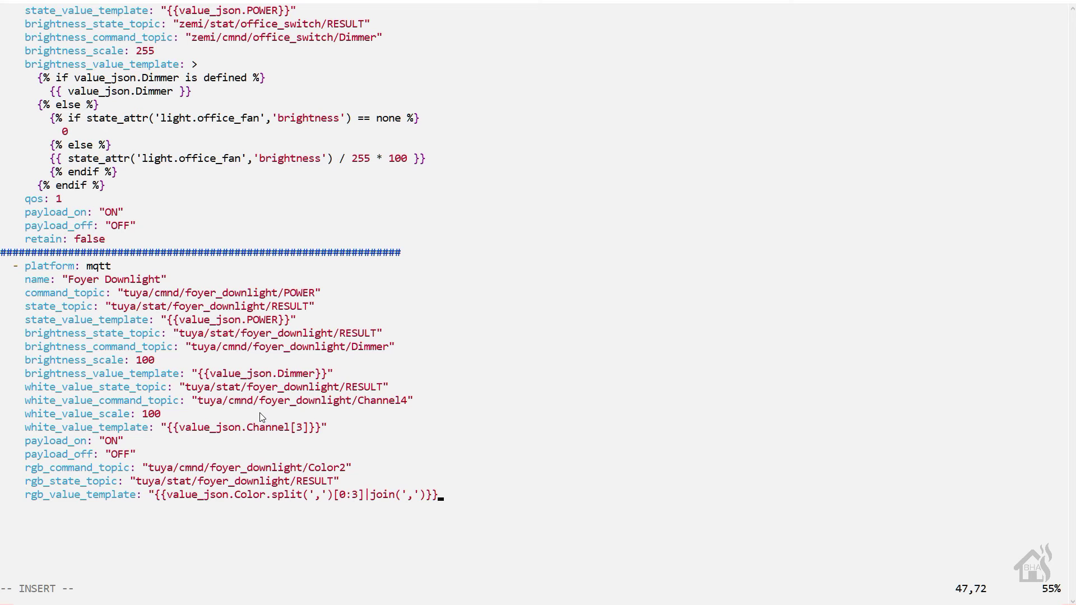
pyautogui.write('"')
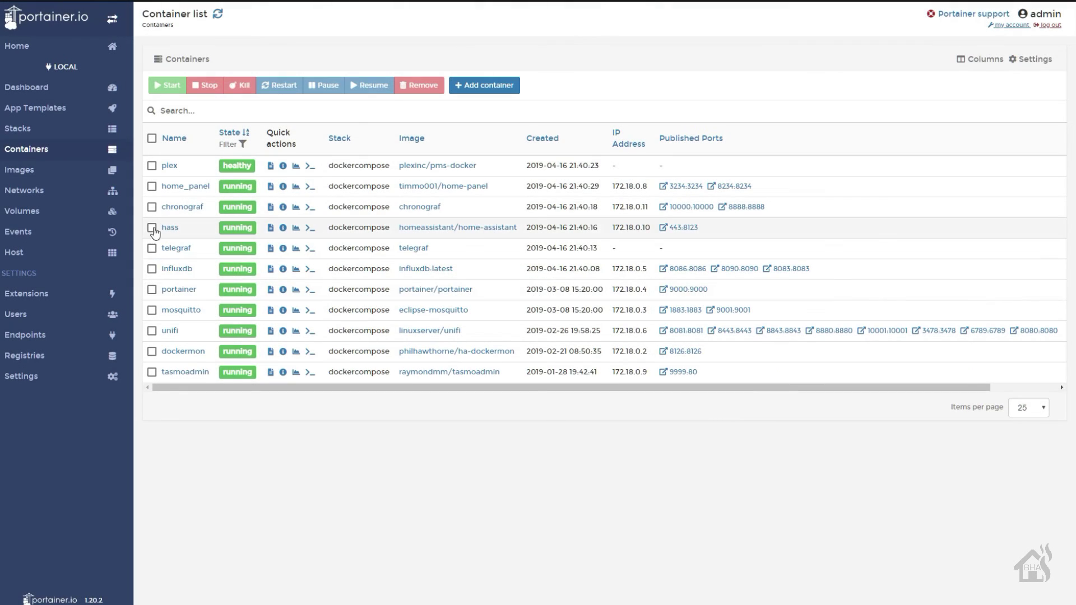
# - Select the hass container in Portainer's Containers list and restart it
pyautogui.click(152, 228)
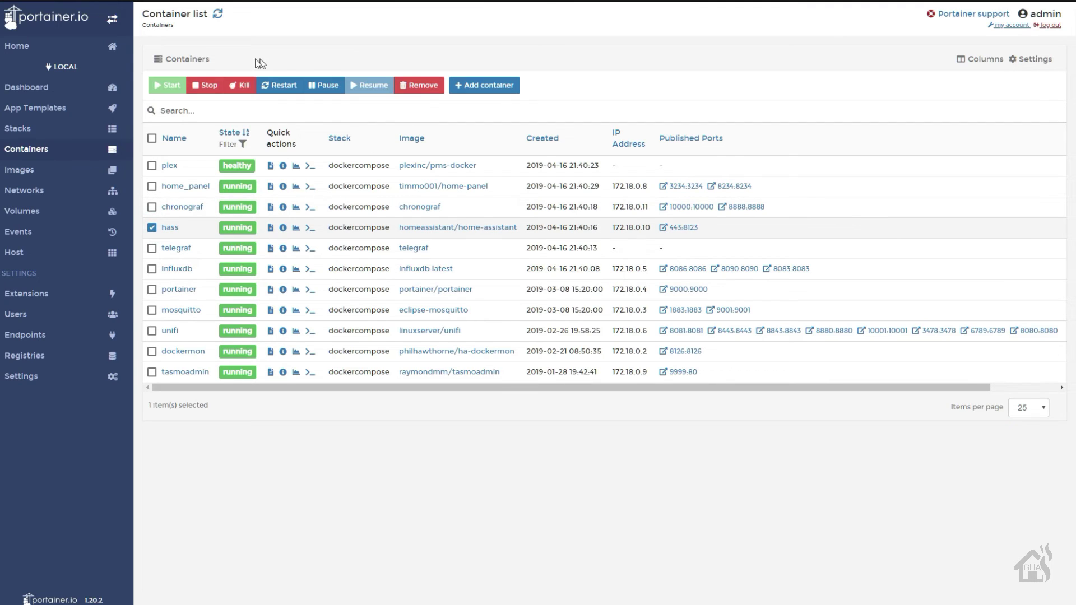
pyautogui.click(283, 86)
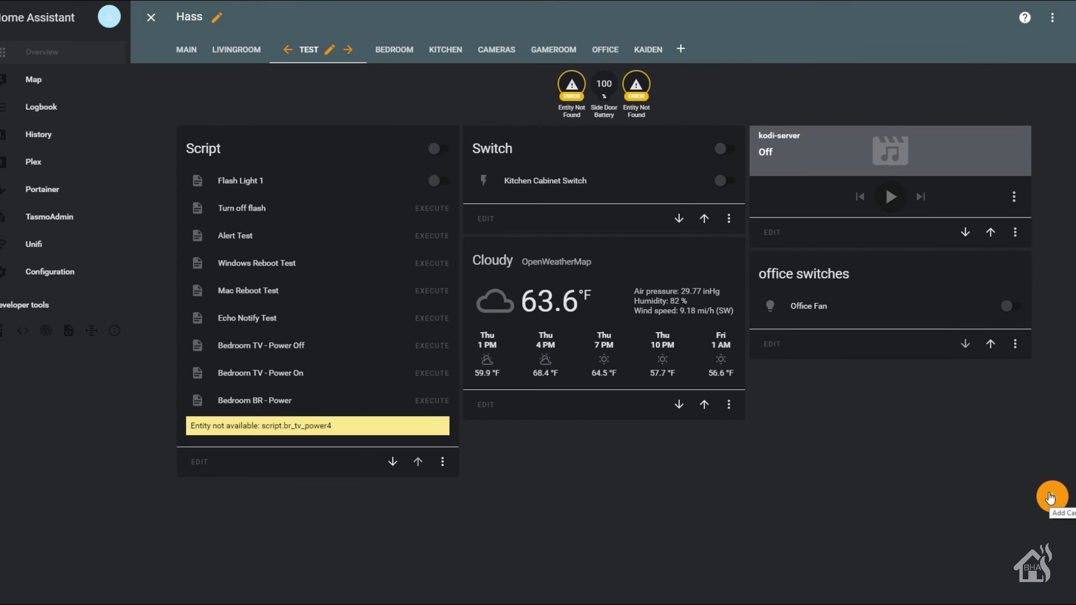
# - Create an Entities card titled 'Lights' holding light.foyer_downlight and save it
pyautogui.click(1050, 497)
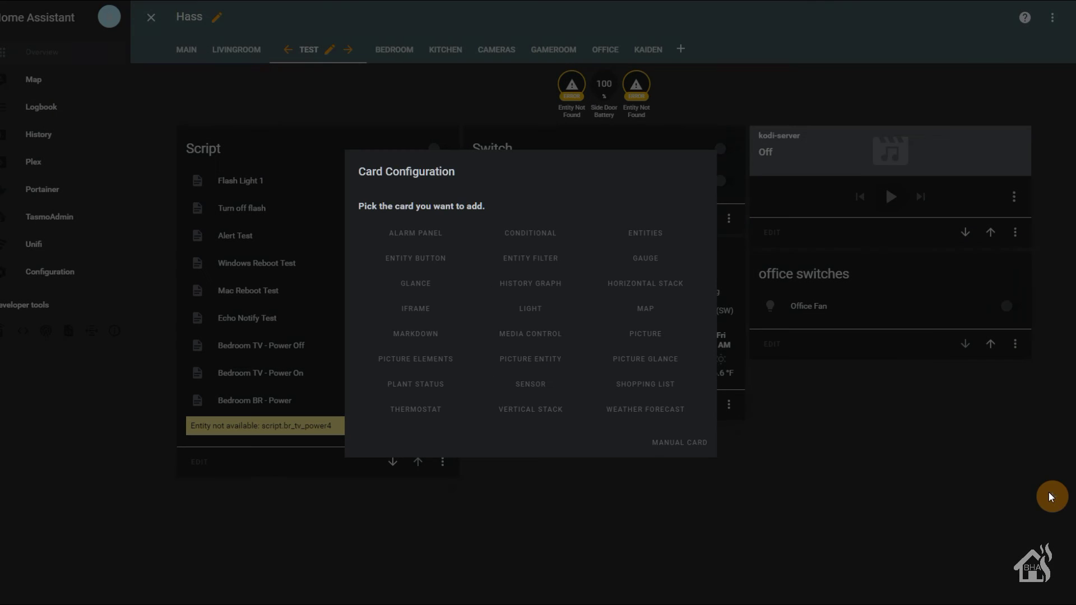
pyautogui.click(653, 234)
pyautogui.click(361, 245)
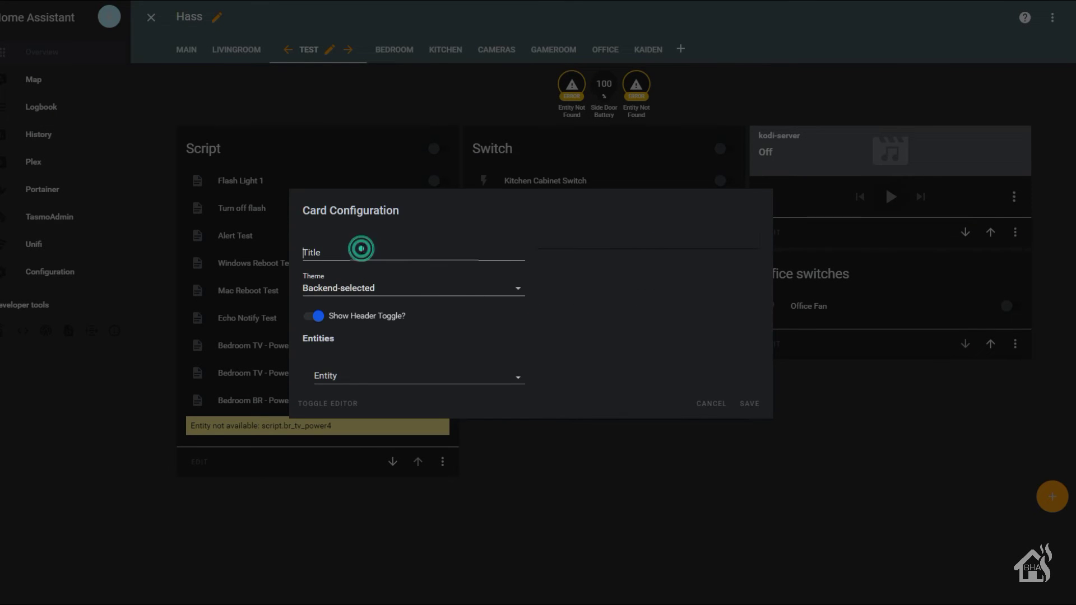
pyautogui.write('Lights')
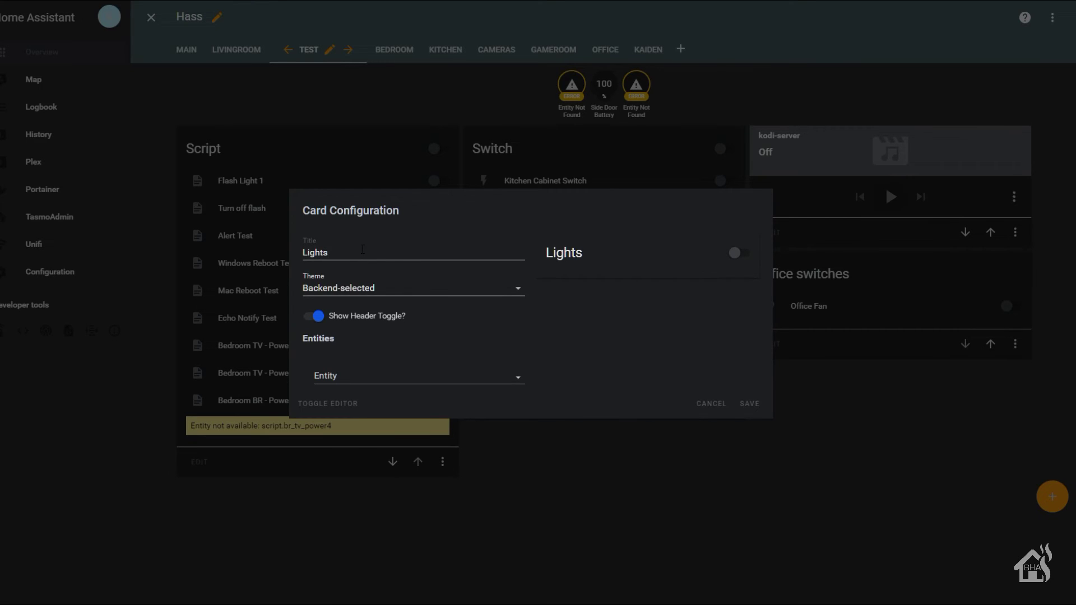
pyautogui.click(505, 371)
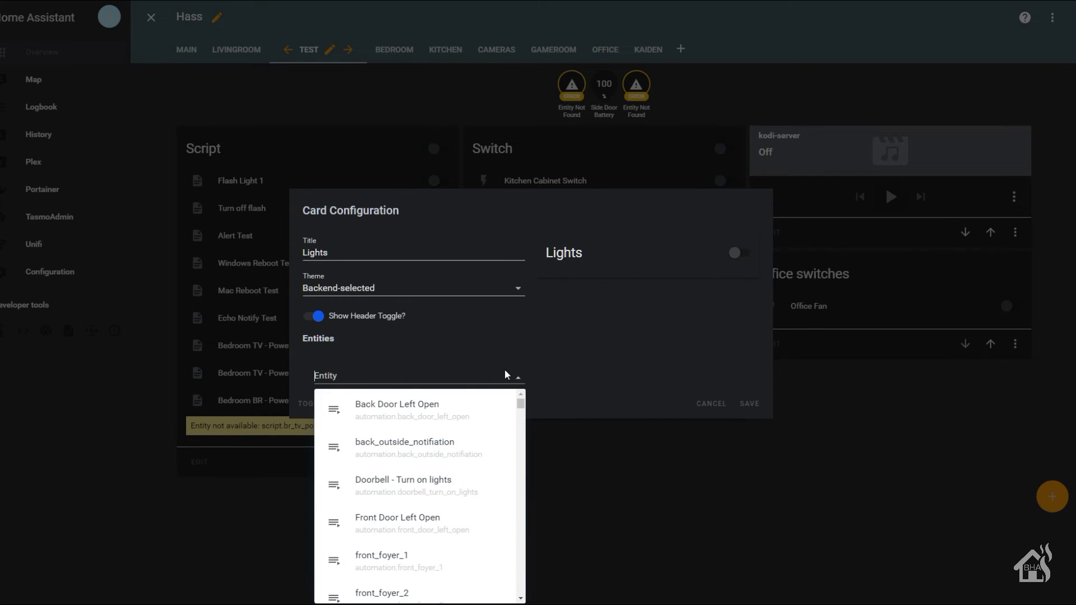
pyautogui.write('light.')
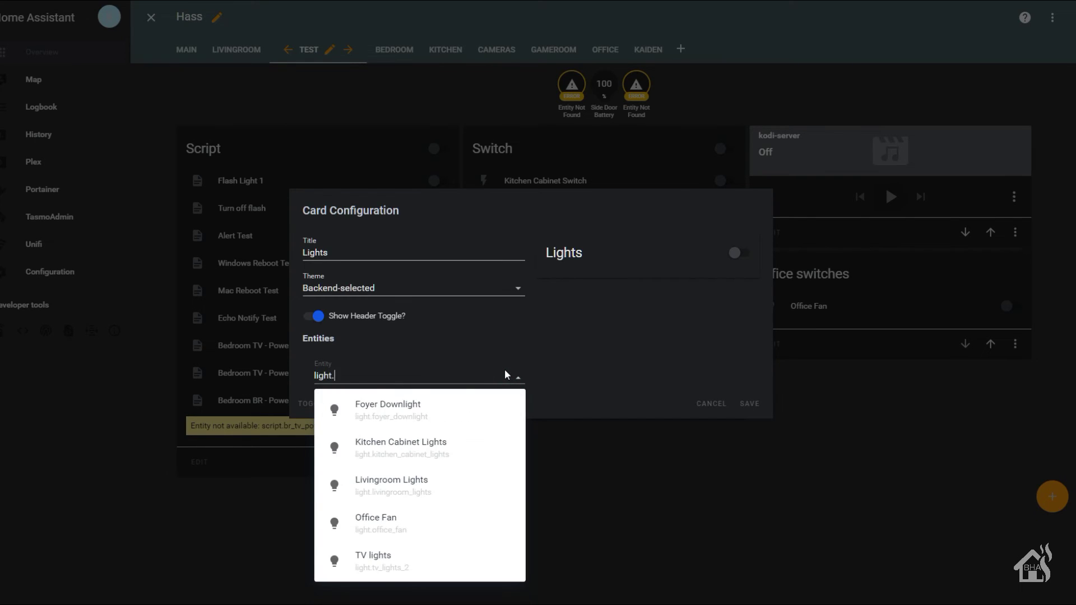
pyautogui.click(396, 416)
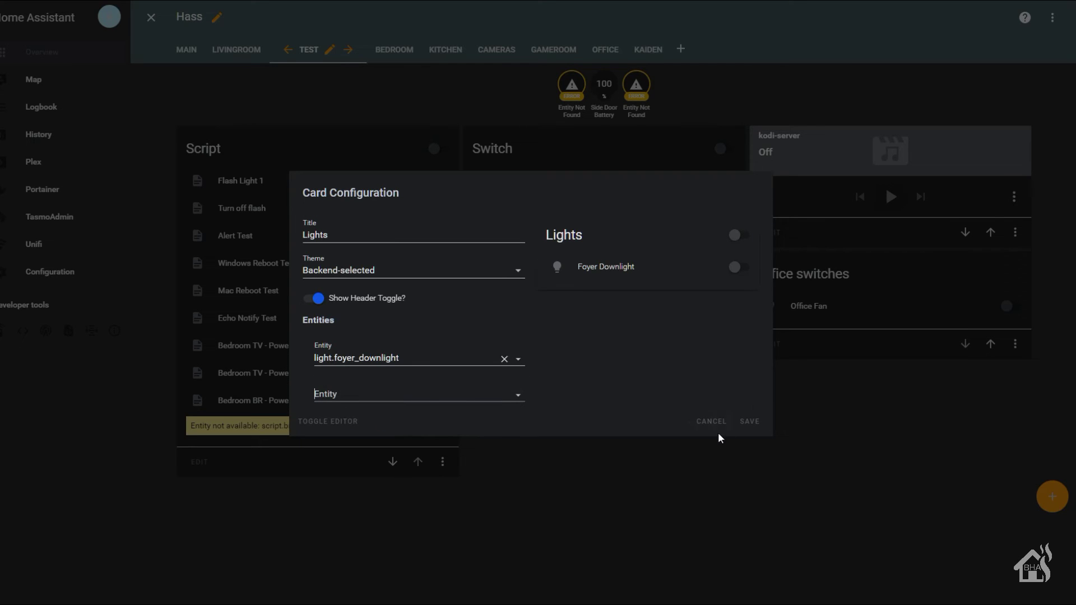
pyautogui.click(749, 423)
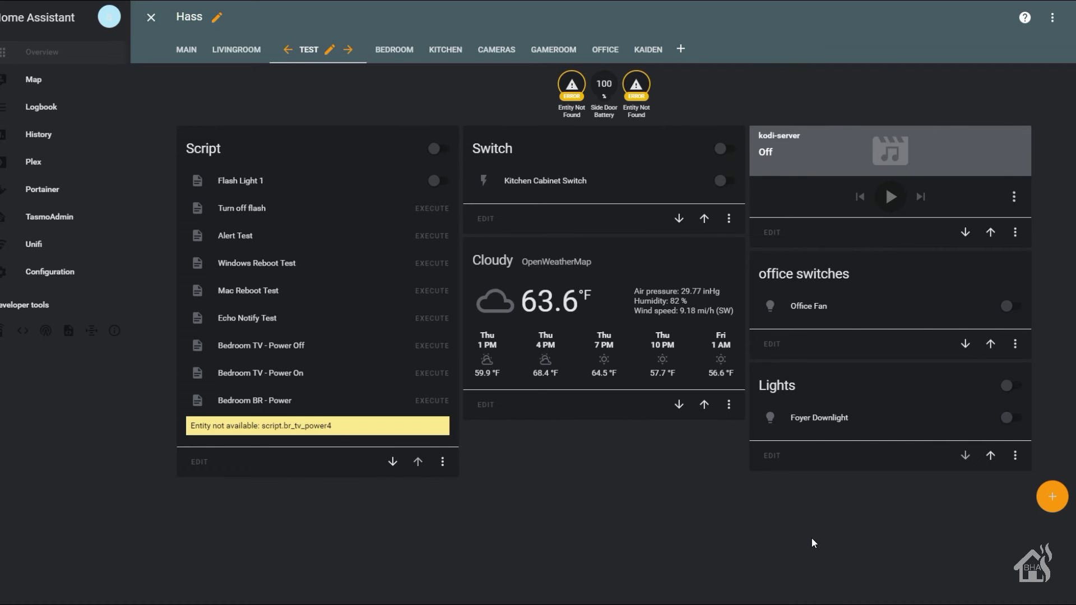
# - Turn on the Foyer Downlight, set white value mostly up and brightness near maximum
pyautogui.click(1012, 418)
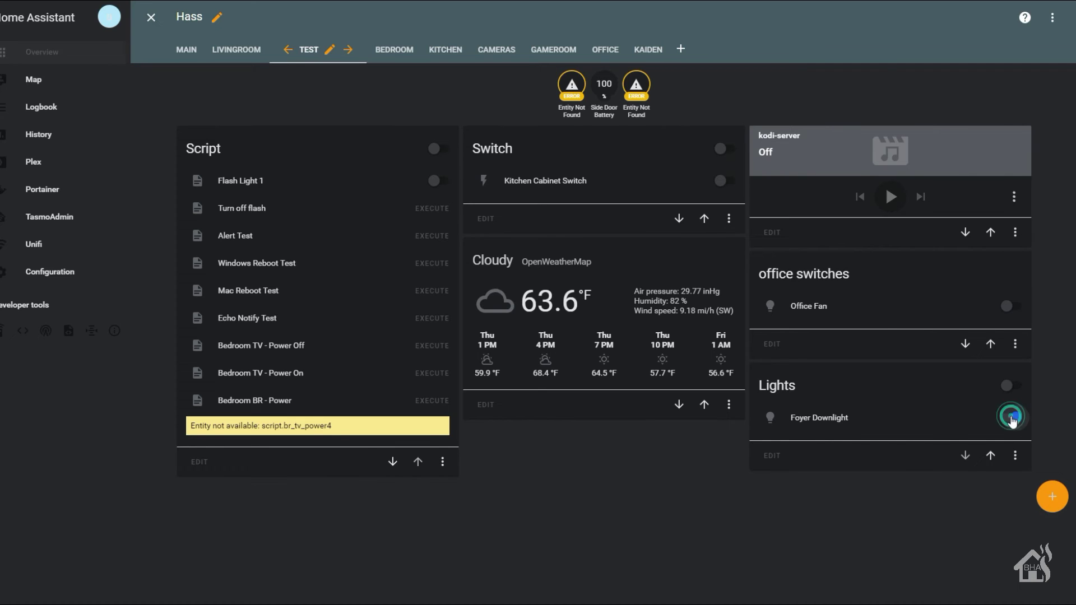
pyautogui.click(771, 418)
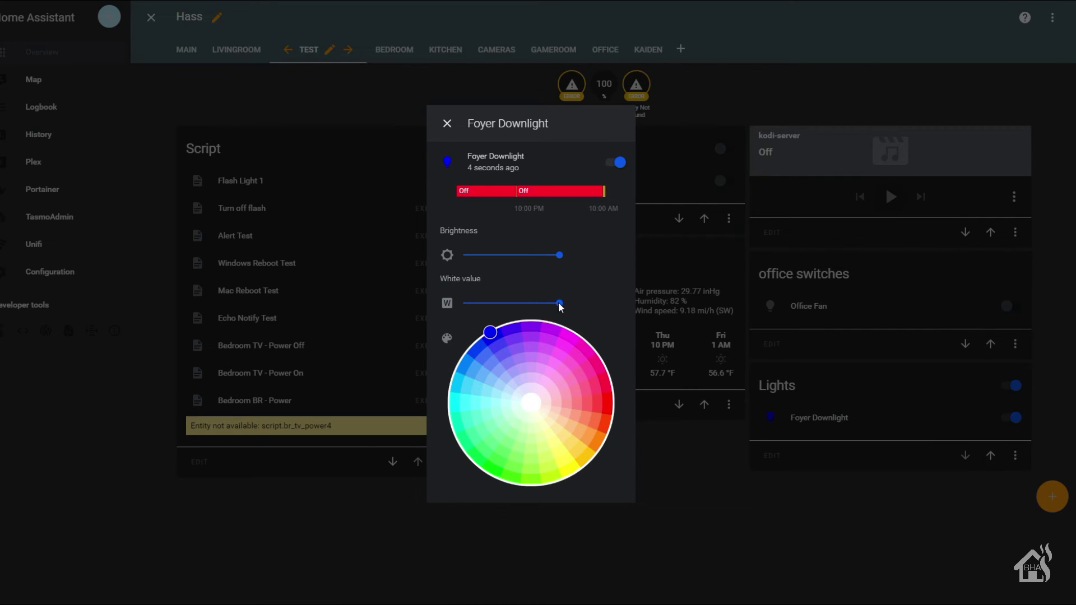
pyautogui.moveTo(559, 304); pyautogui.dragTo(446, 308)
pyautogui.moveTo(479, 303); pyautogui.dragTo(546, 303)
pyautogui.moveTo(514, 254); pyautogui.dragTo(504, 254)
pyautogui.click(540, 255)
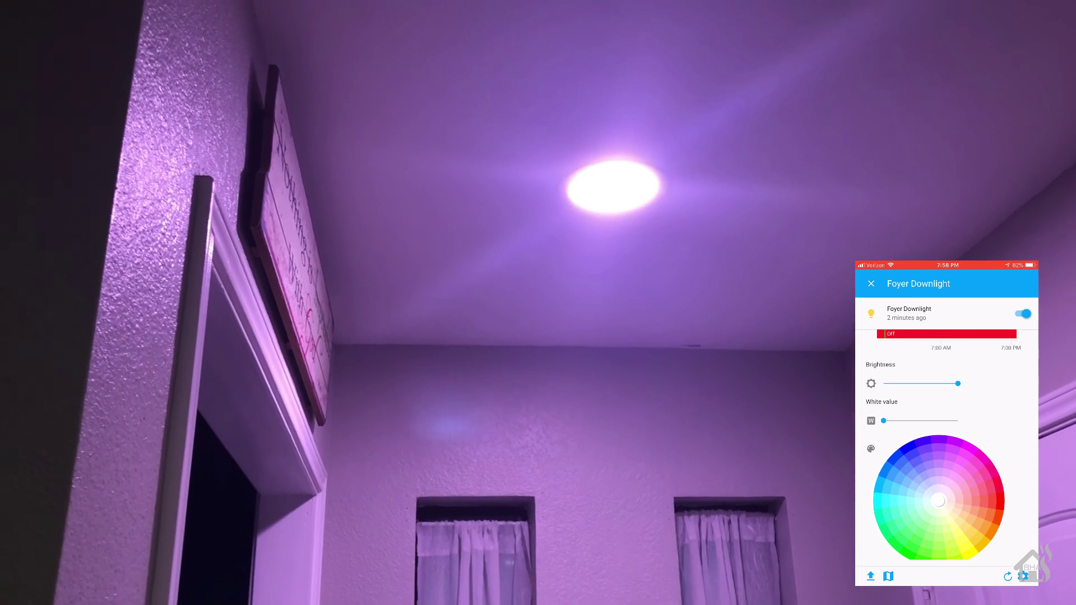
# - Cycle the Foyer Downlight's colour through blue, magenta, red, green, then back to blue
pyautogui.click(899, 456)
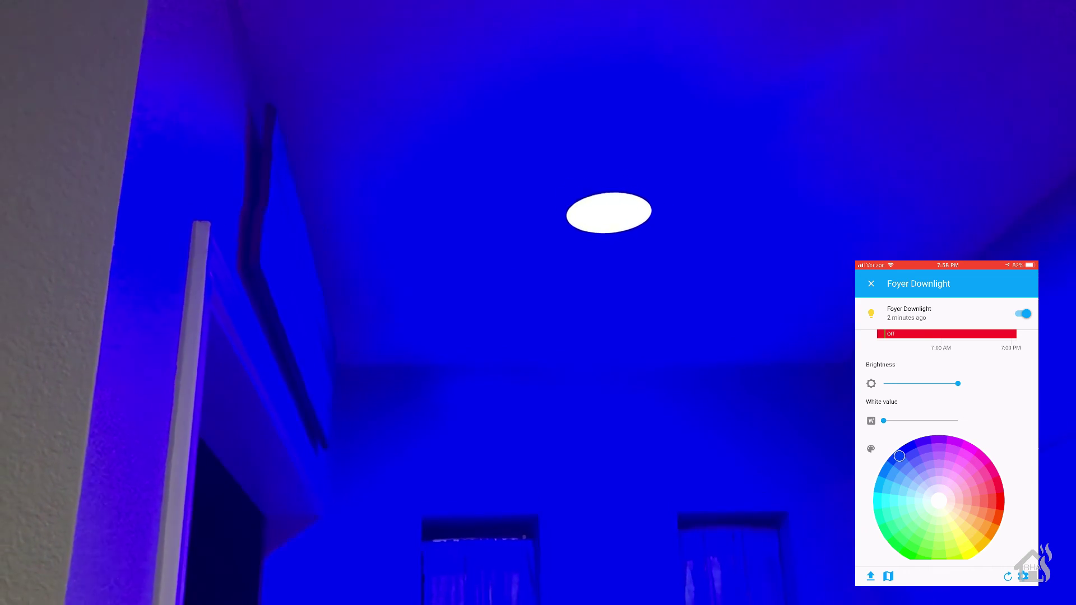
pyautogui.click(971, 445)
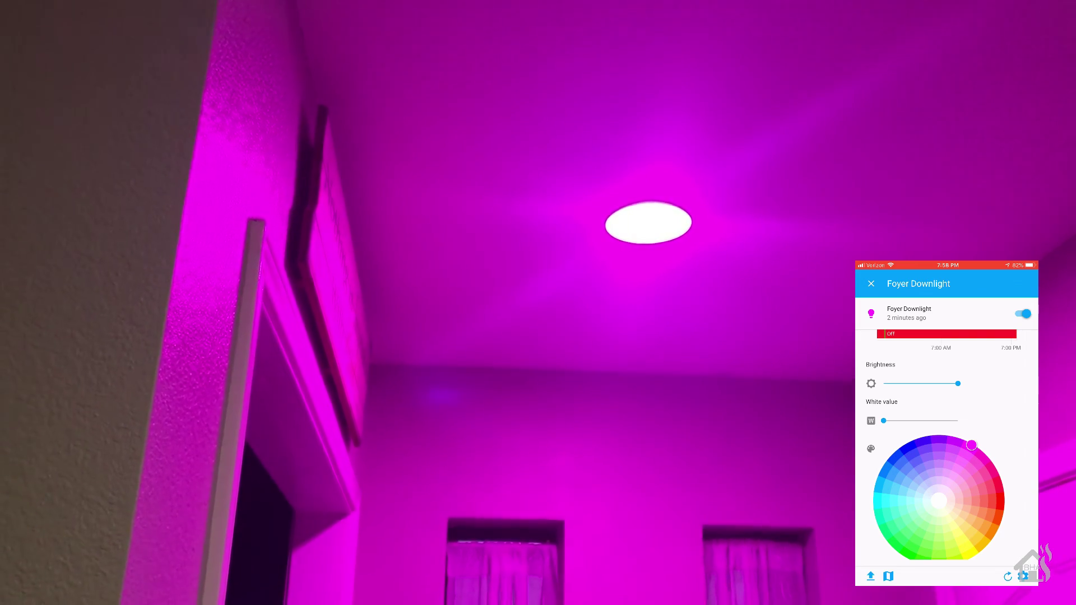
pyautogui.click(1003, 496)
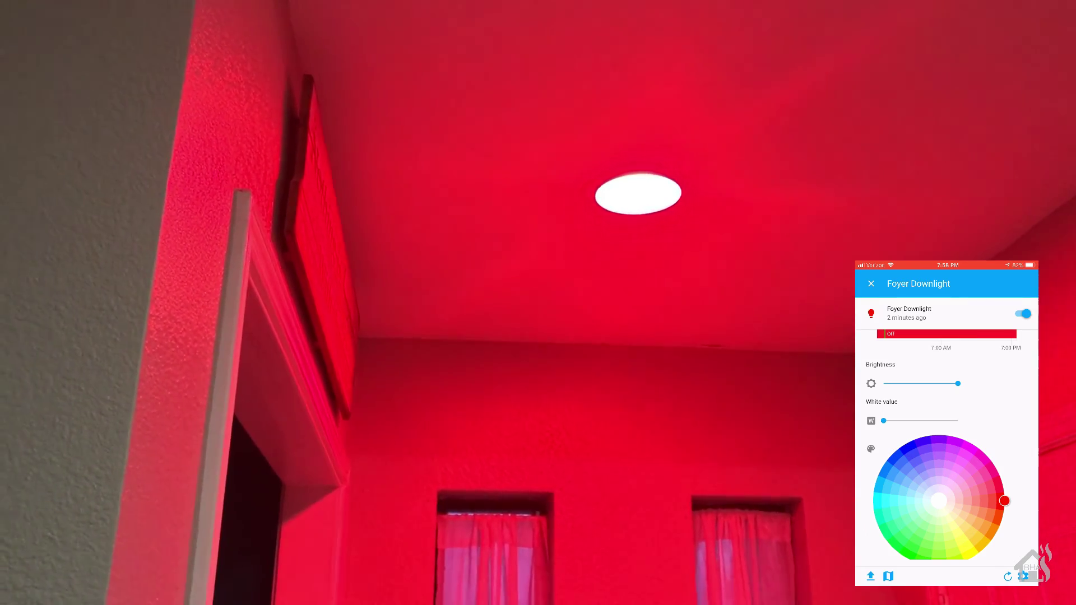
pyautogui.click(907, 553)
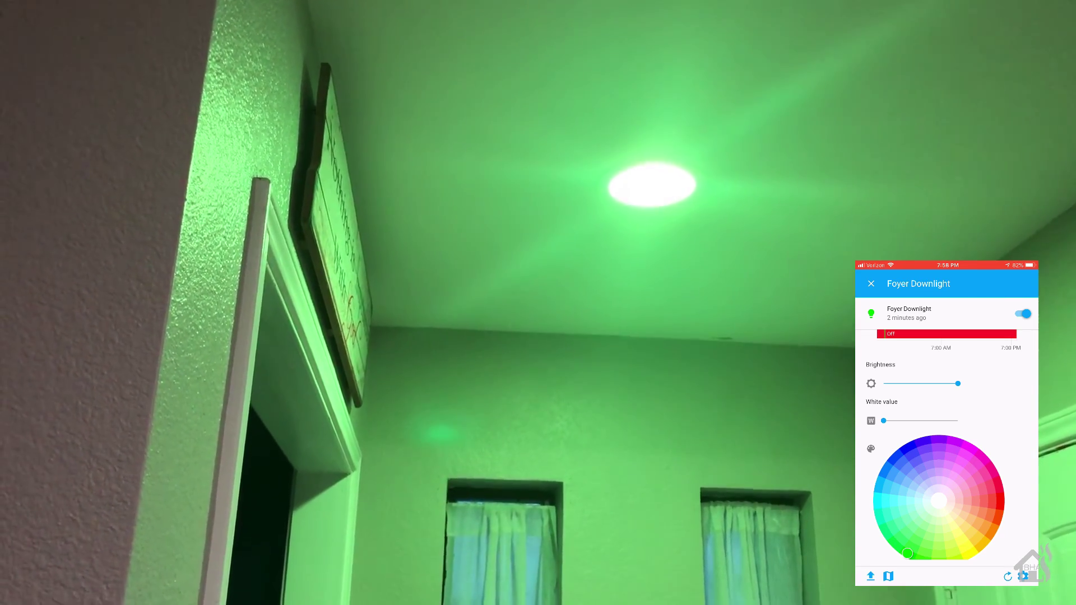
pyautogui.click(904, 448)
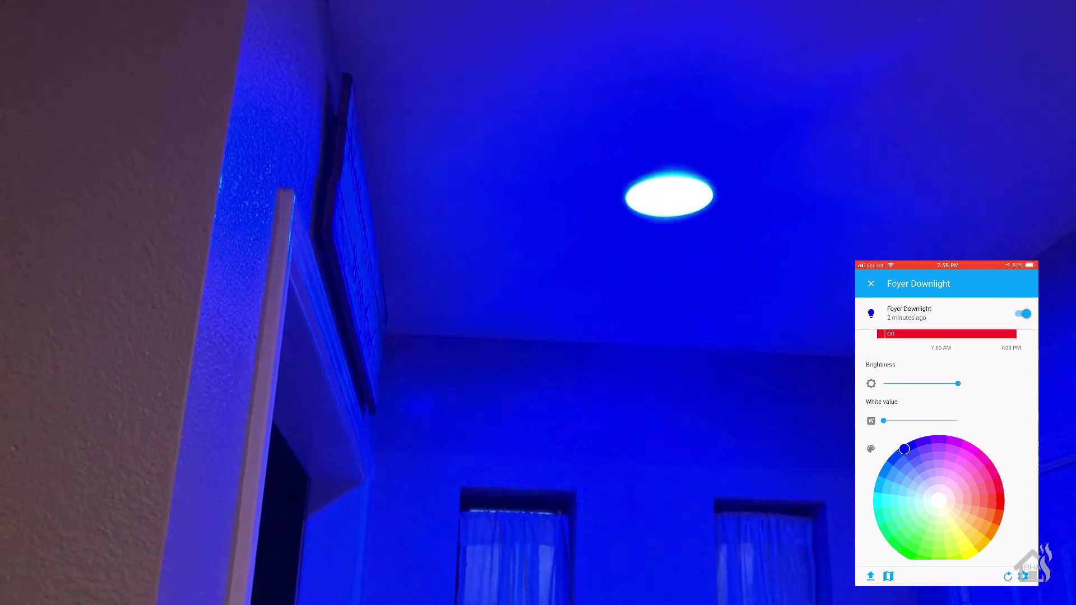